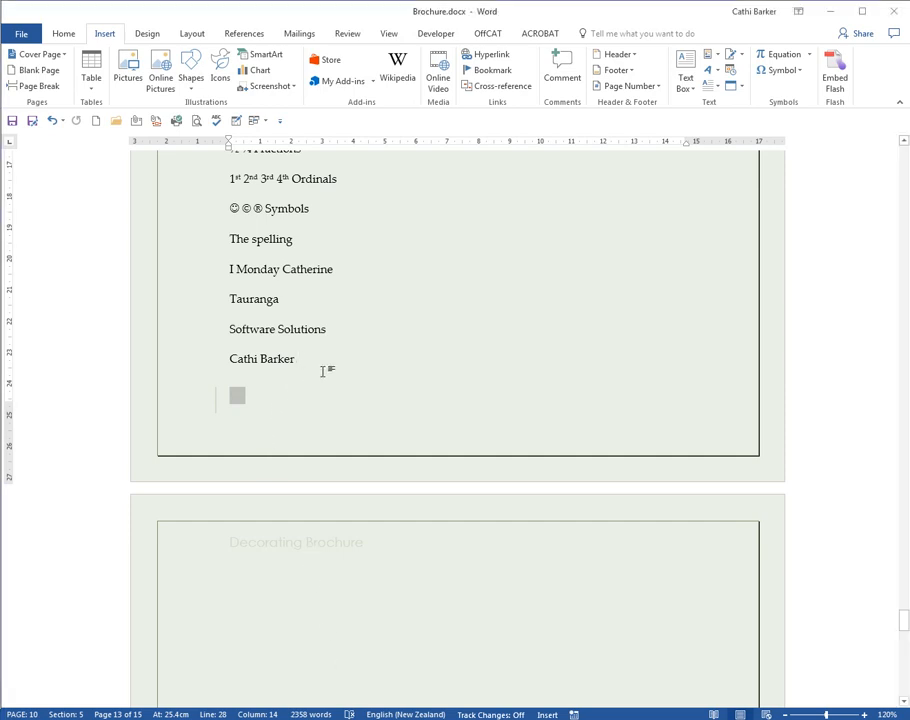
- Start a new page after the list of text entries and insert the Paint.JPG picture from the Desktop folder
key("ctrl+Return")
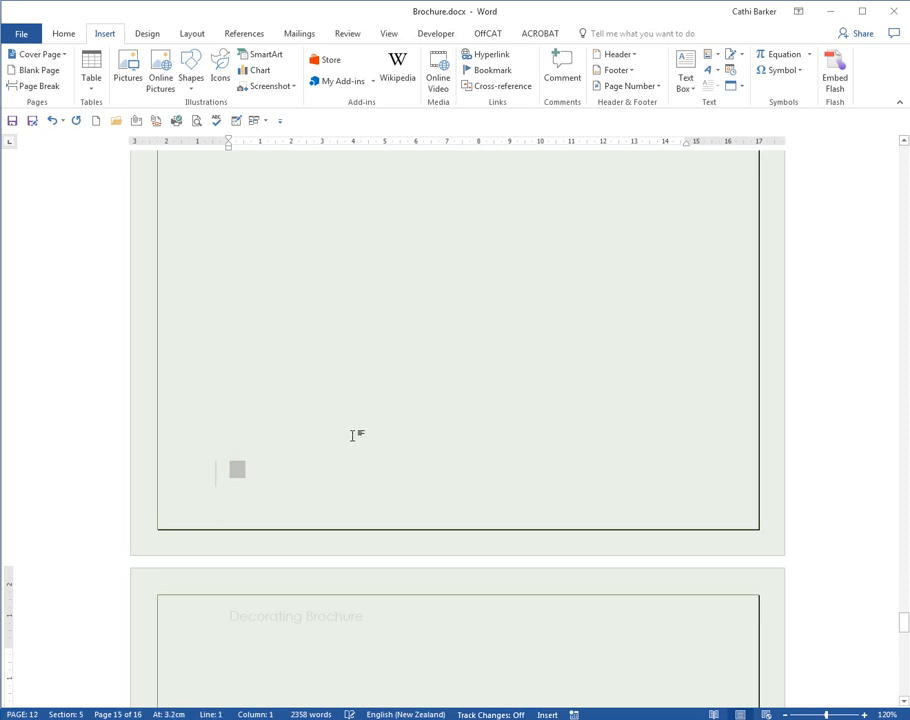
scroll(353, 437, "down", 4)
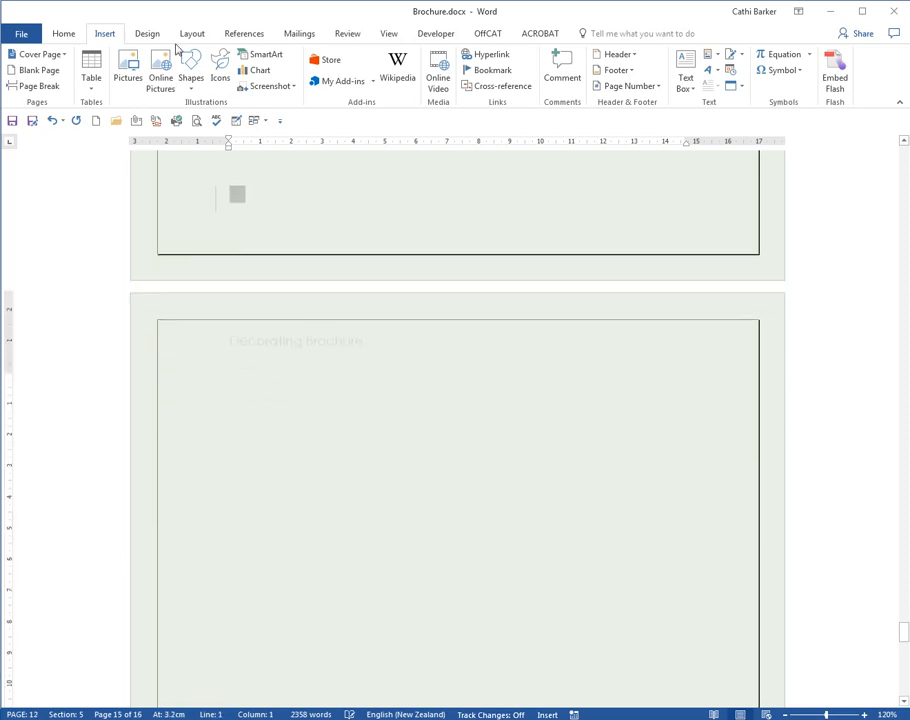
left_click(128, 72)
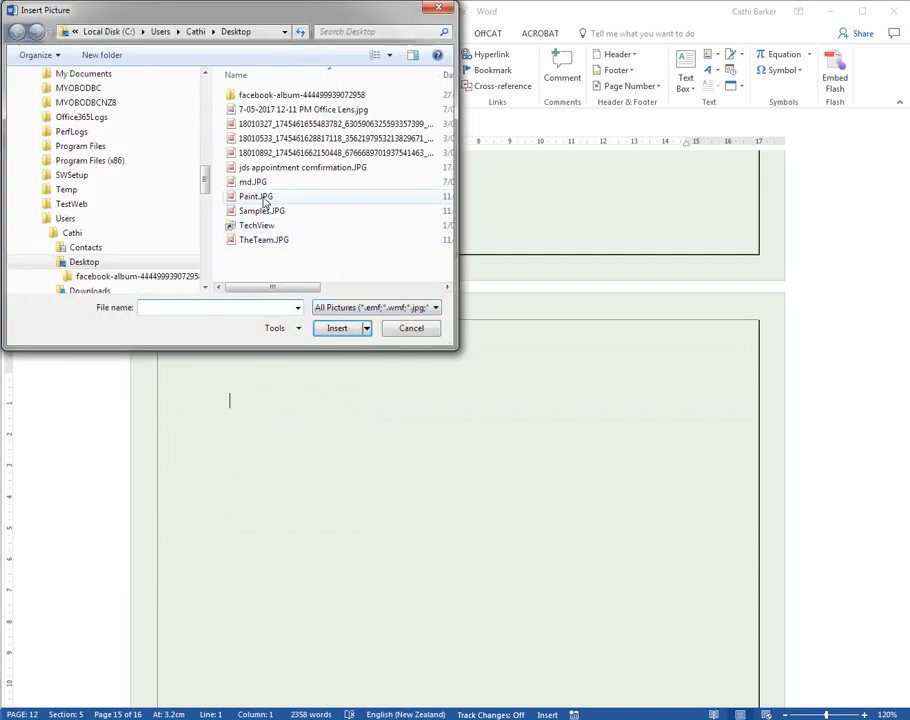
double_click(262, 198)
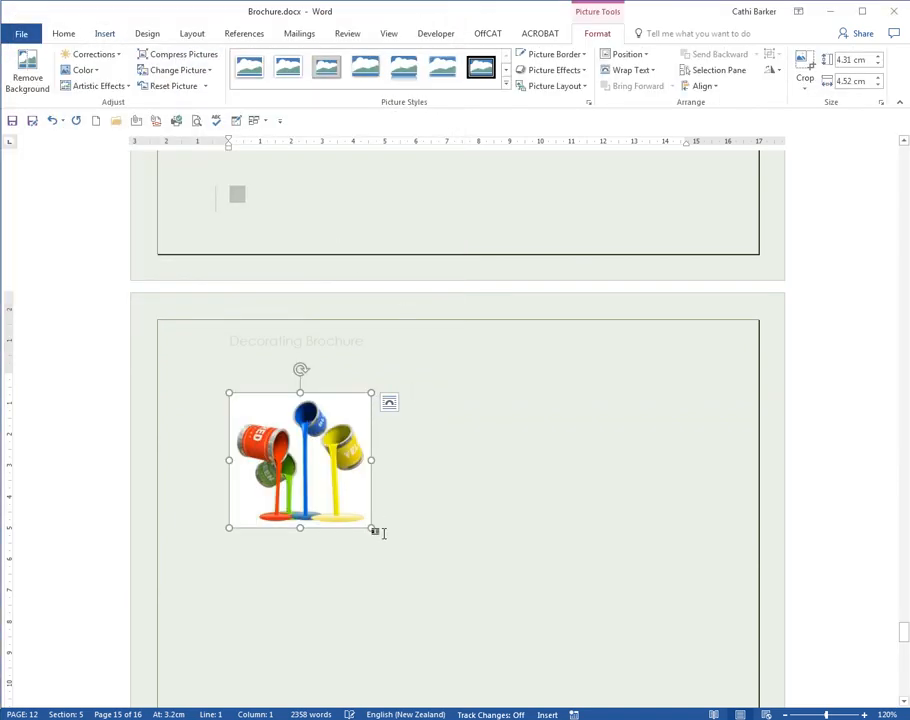
- Shrink the paint picture proportionally to about 2.63 cm high by 2.76 cm wide and give it Square text wrapping
left_click_drag(371, 527, 316, 475)
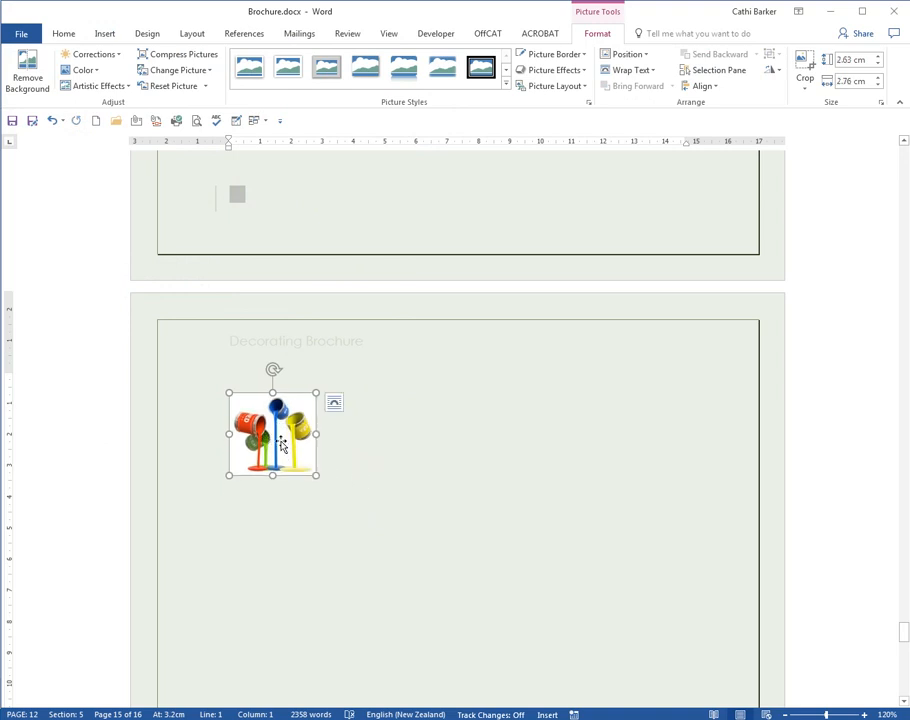
left_click(335, 405)
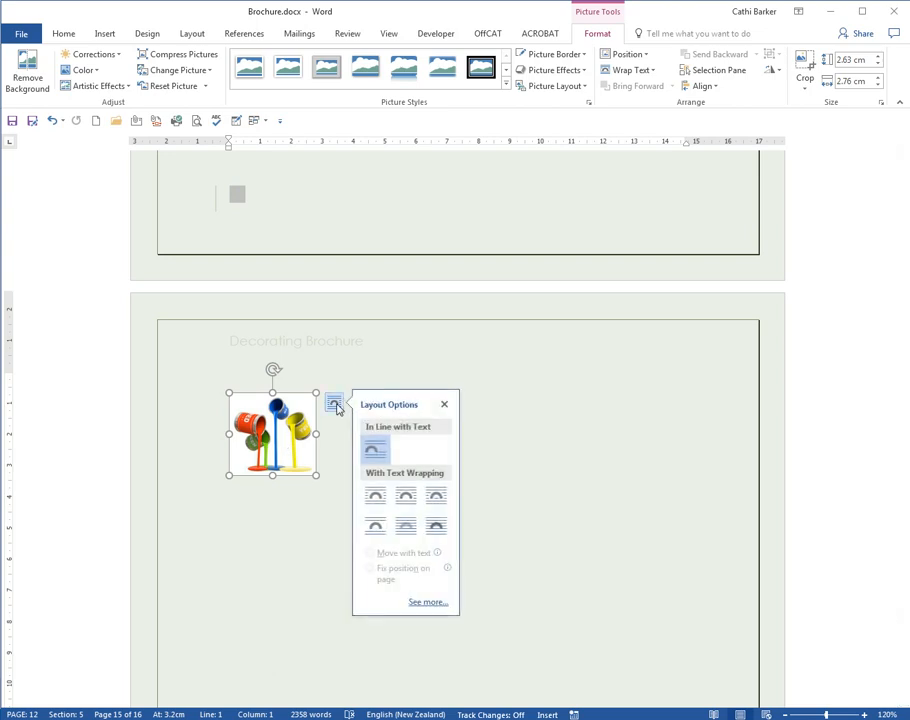
left_click(385, 503)
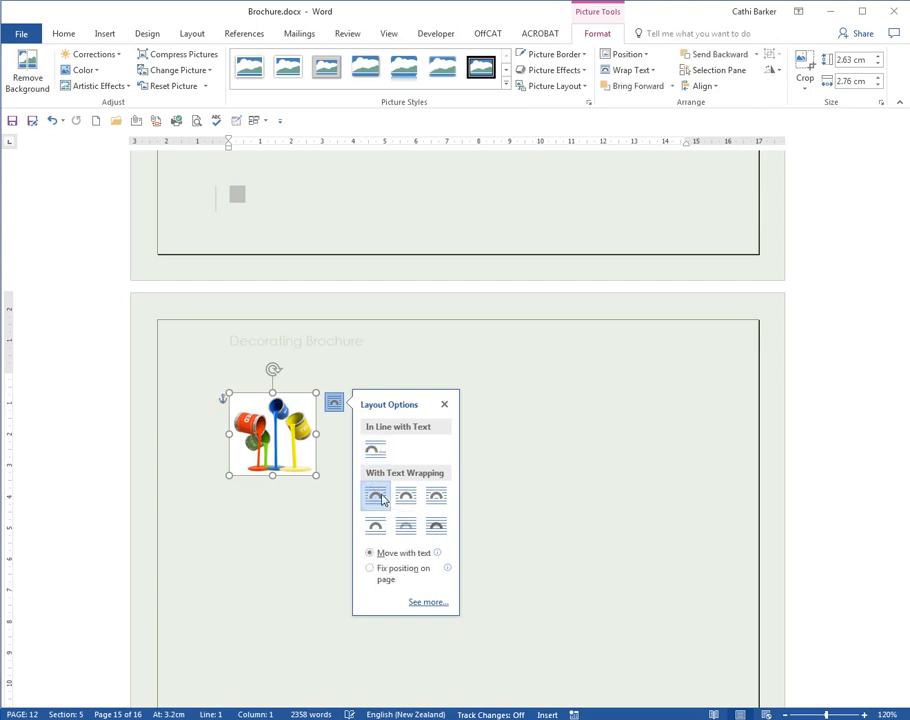
left_click(341, 453)
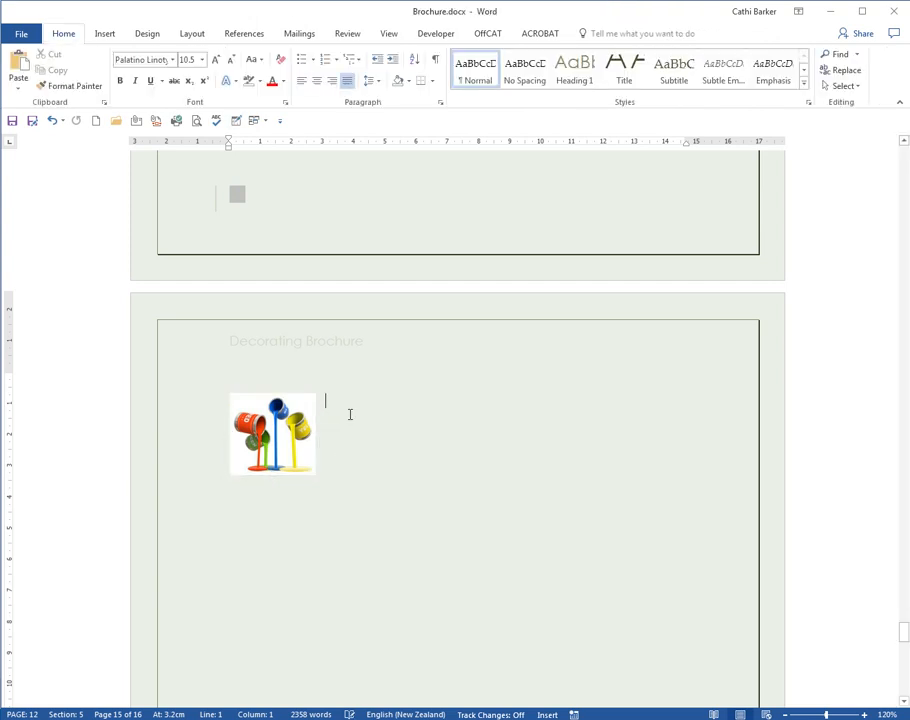
type("Sof")
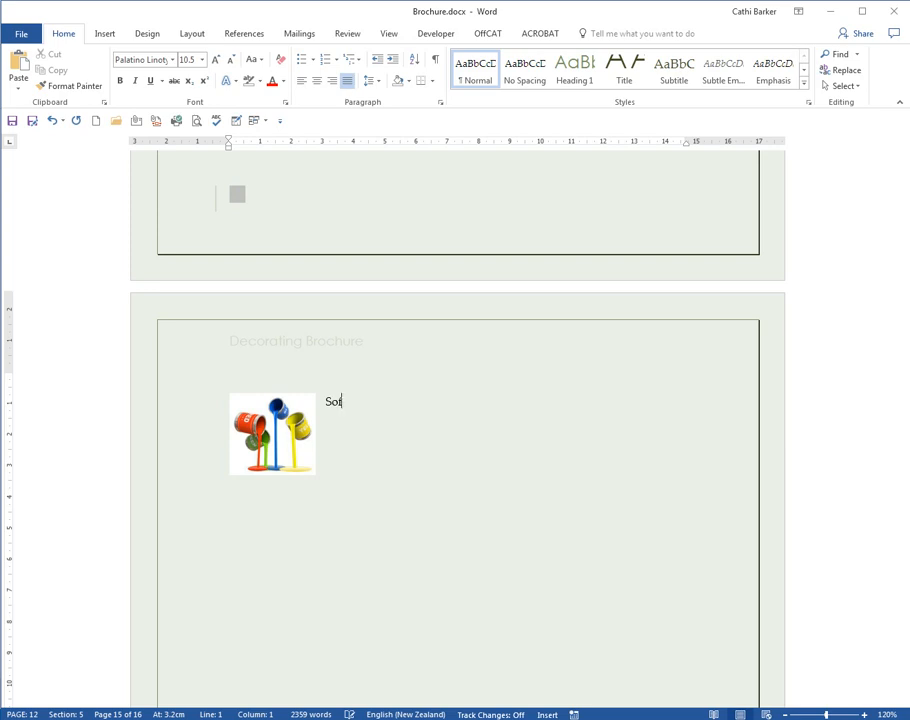
type("tware Solutions")
key("Return")
type("Tauranga")
key("Return")
type("22")
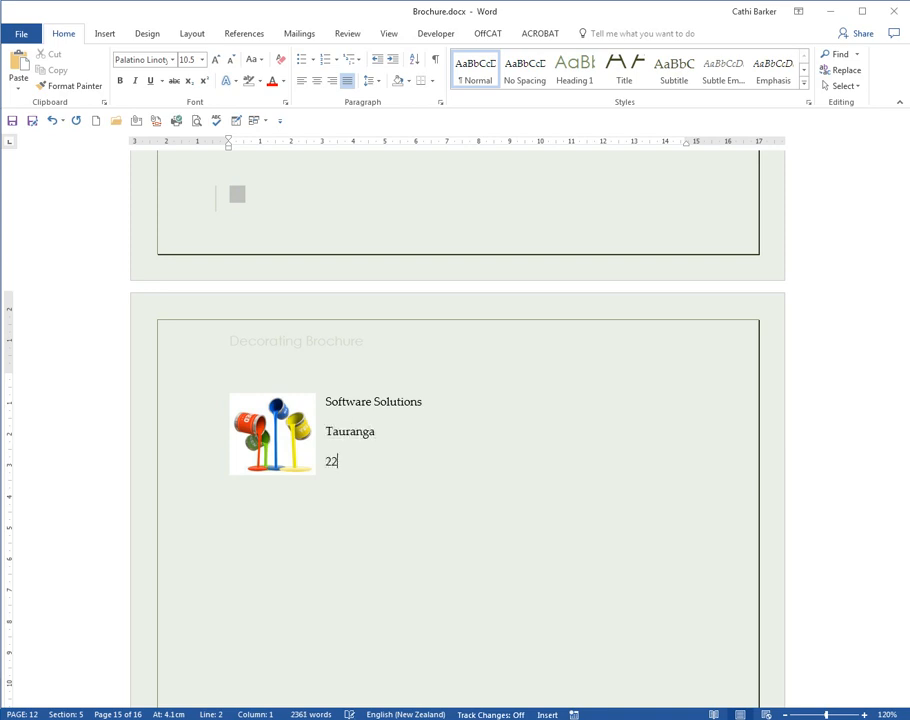
key("BackSpace")
key("BackSpace")
type("www.softwaresolutions.co.nz")
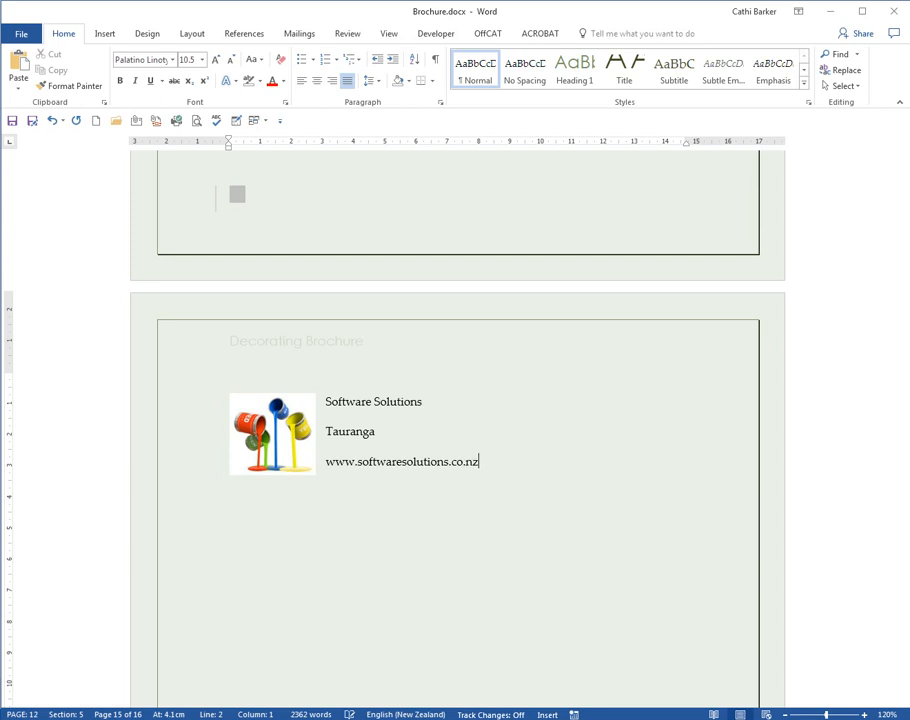
key("ctrl+z")
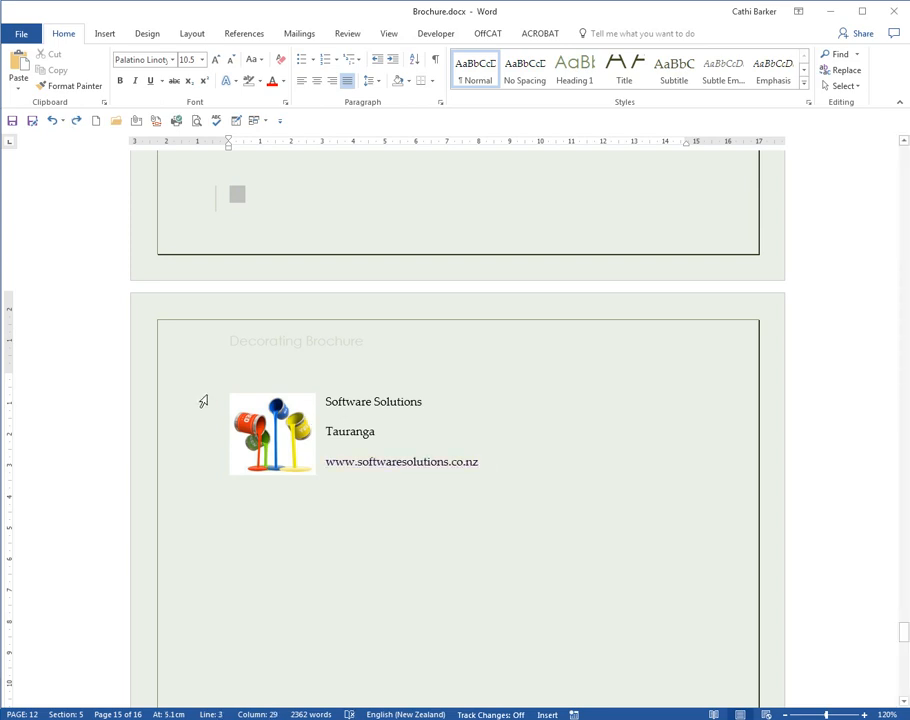
- Save the picture and its three text lines to the Quick Part Gallery as Header, stored in Building Blocks.dotx
left_click_drag(212, 401, 300, 469)
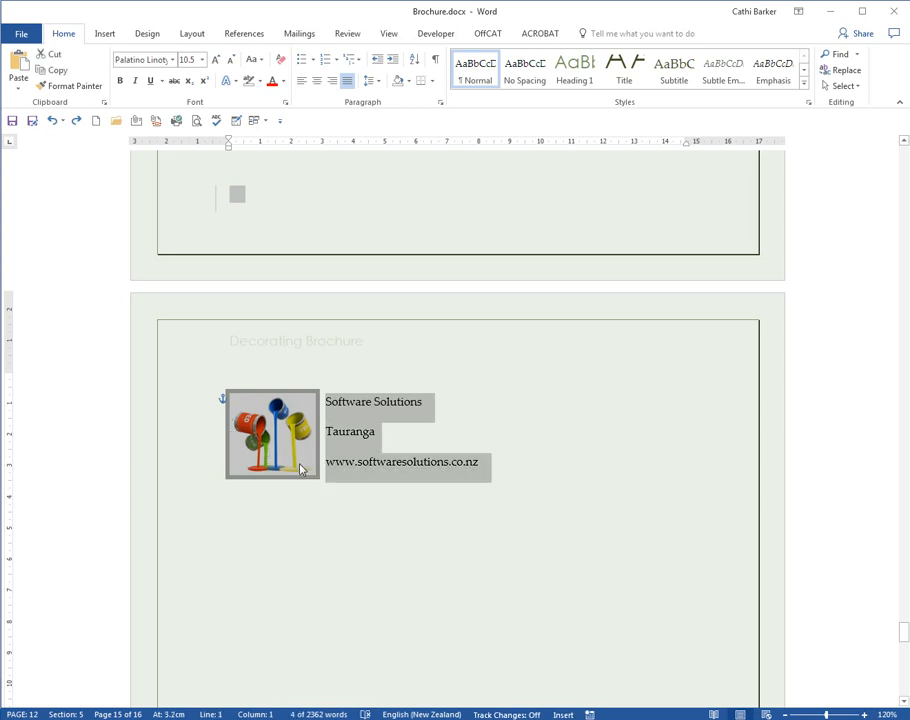
left_click(104, 33)
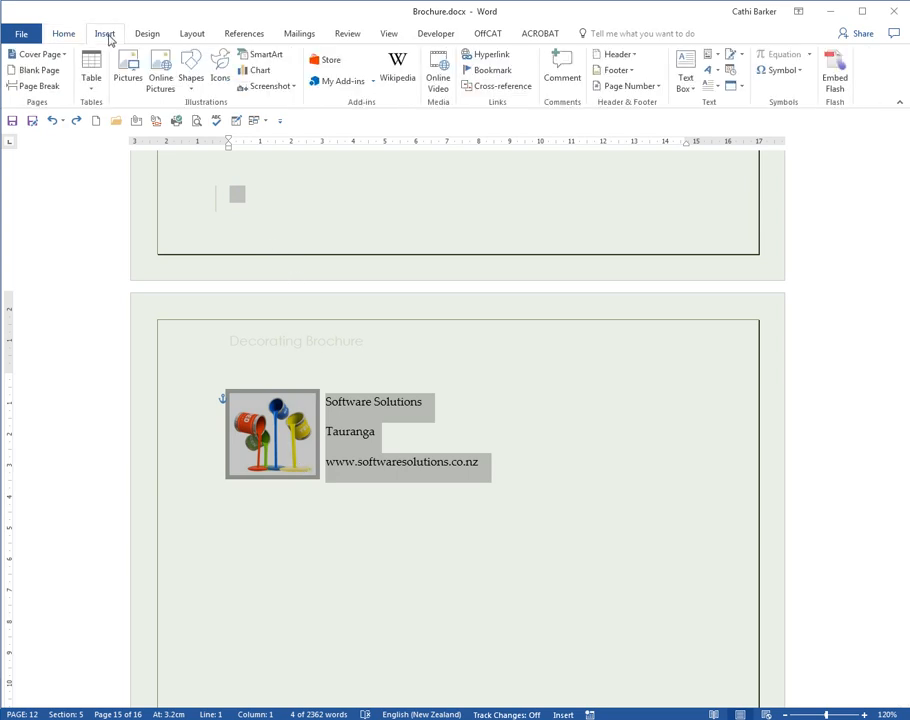
left_click(716, 58)
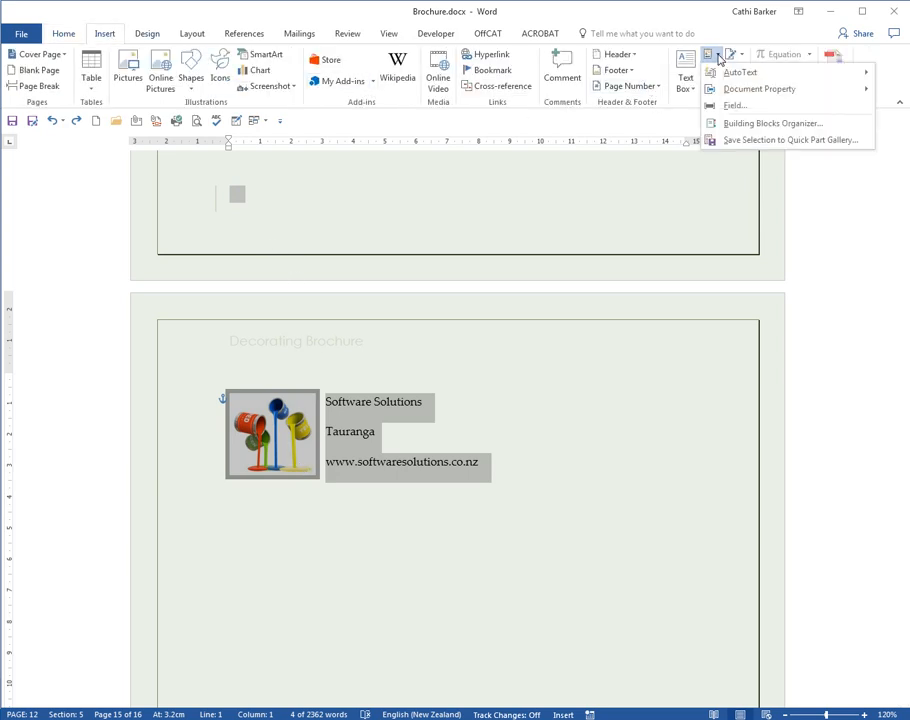
left_click(759, 141)
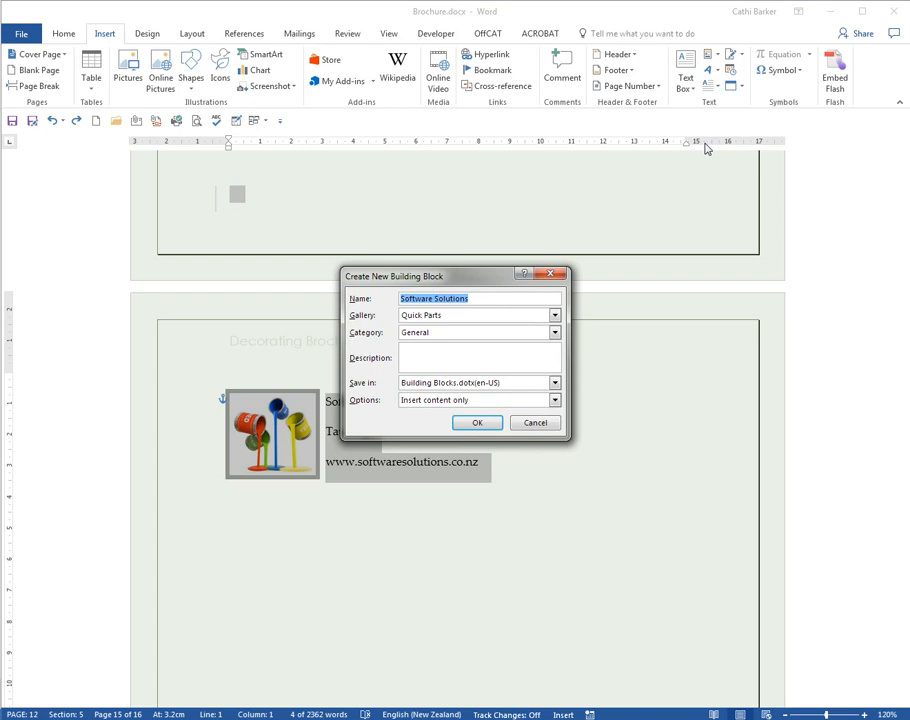
type("logo")
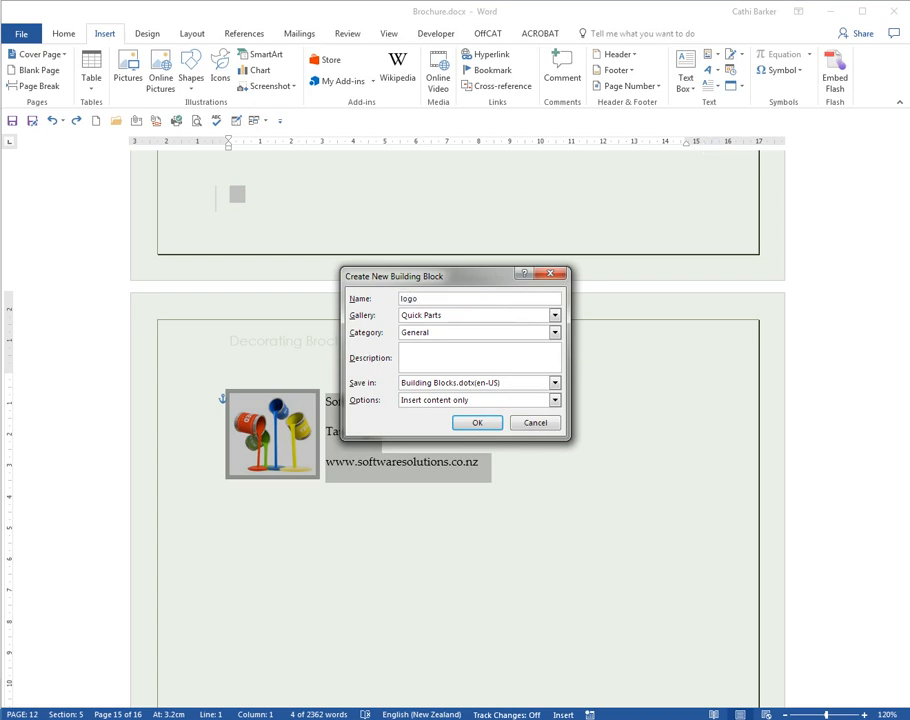
key("BackSpace")
key("BackSpace")
key("BackSpace")
key("BackSpace")
type("Hw")
type("ader")
left_click(555, 384)
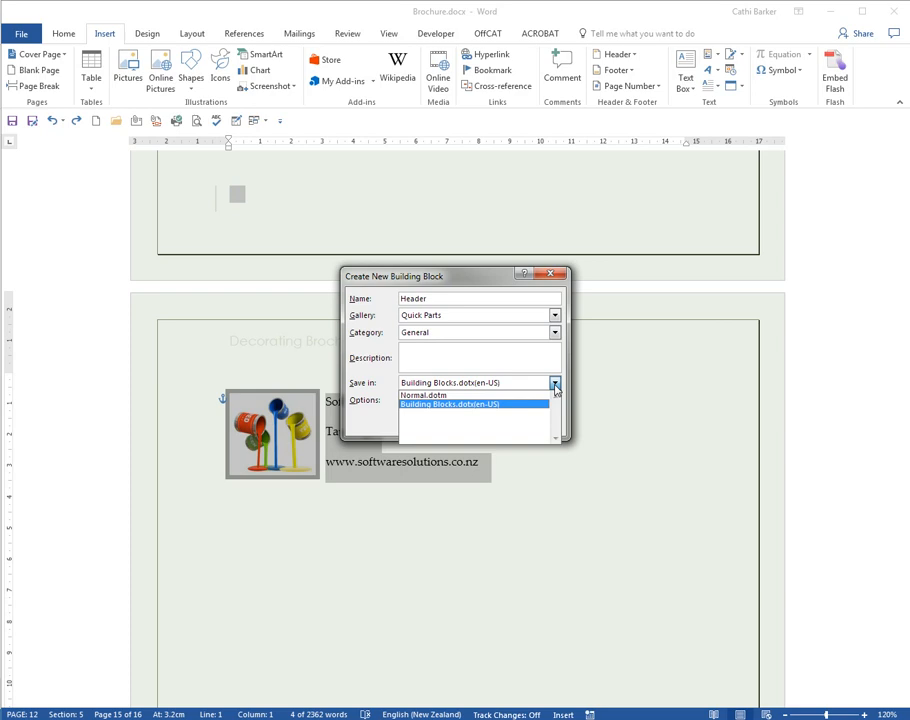
left_click(555, 386)
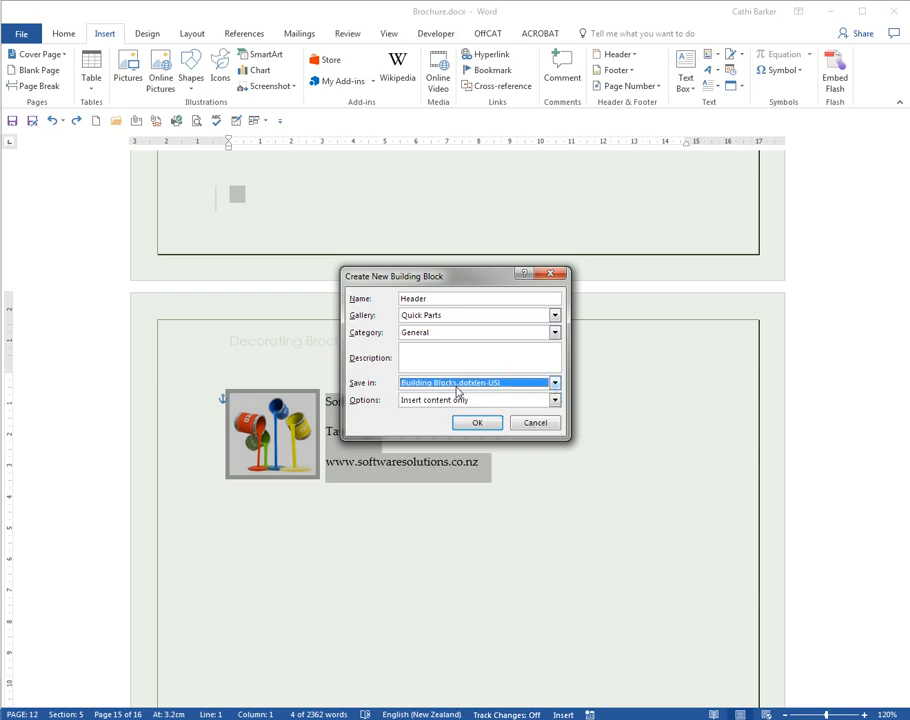
left_click(480, 423)
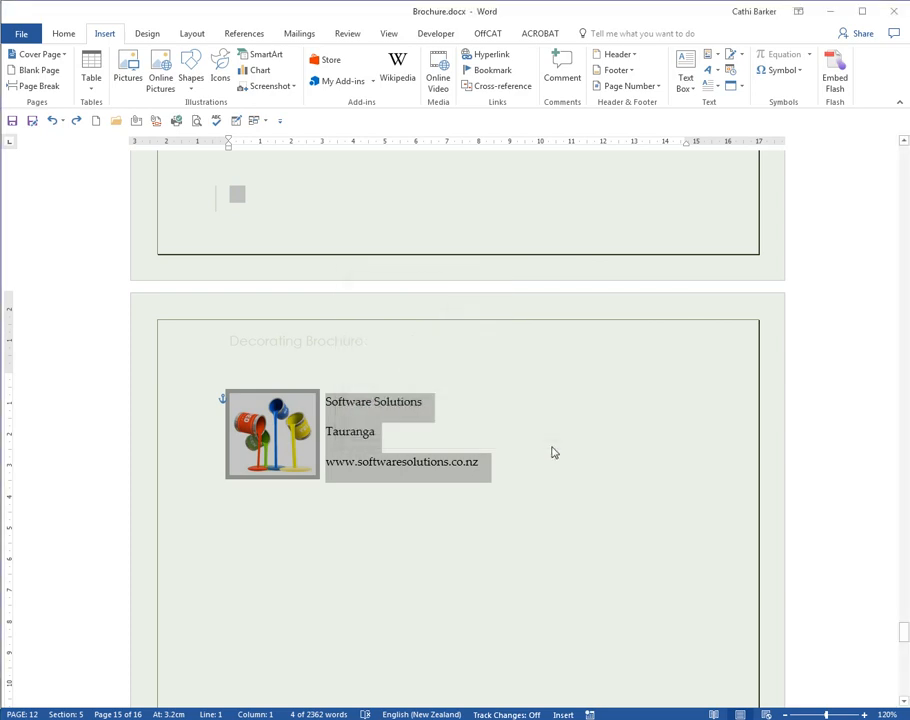
- Delete the picture and its text lines, and insert the Header building block in their place by its name
key("Delete")
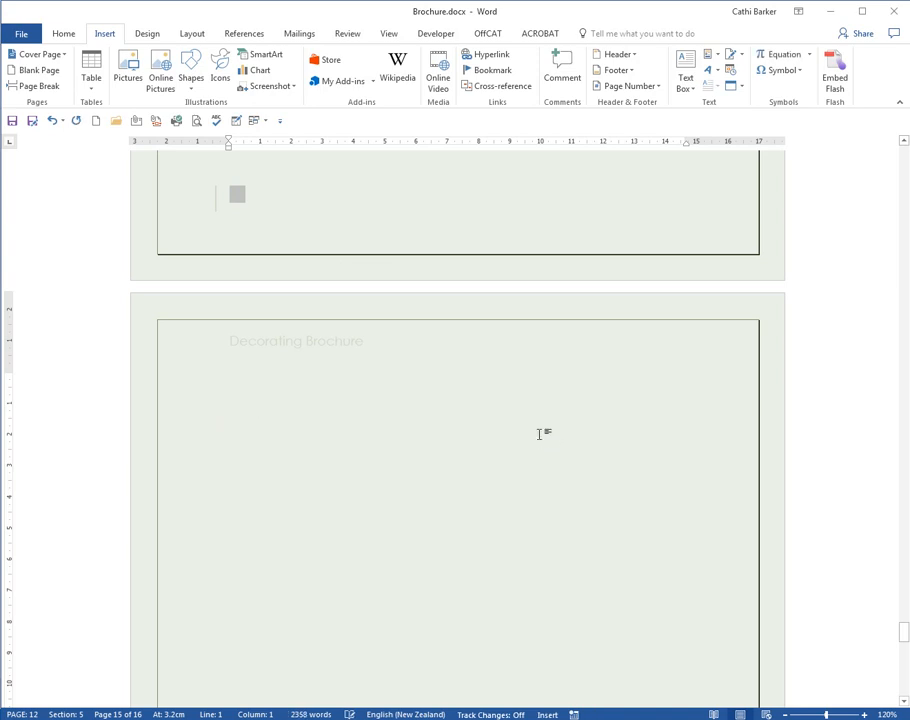
type("header")
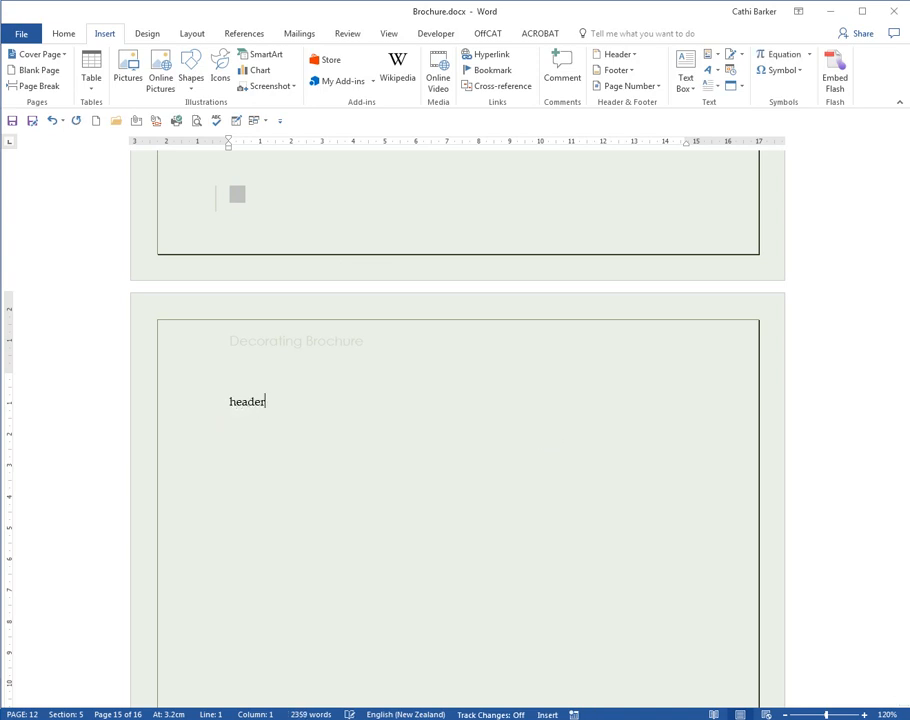
key("F3")
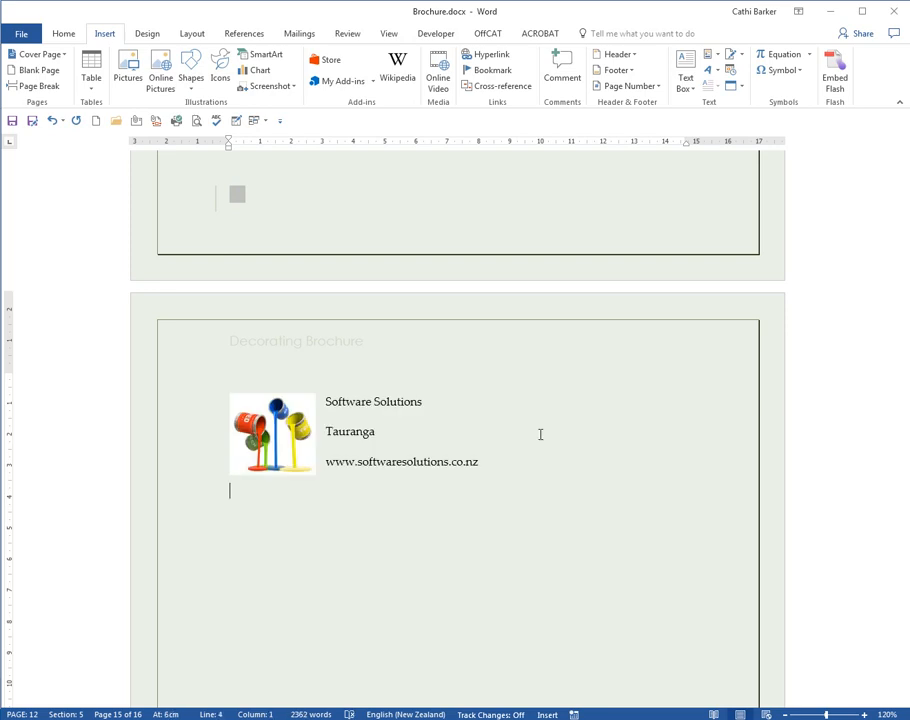
- Generate sample paragraphs below the letterhead block with =rand(), leaving a blank line in between
key("Return")
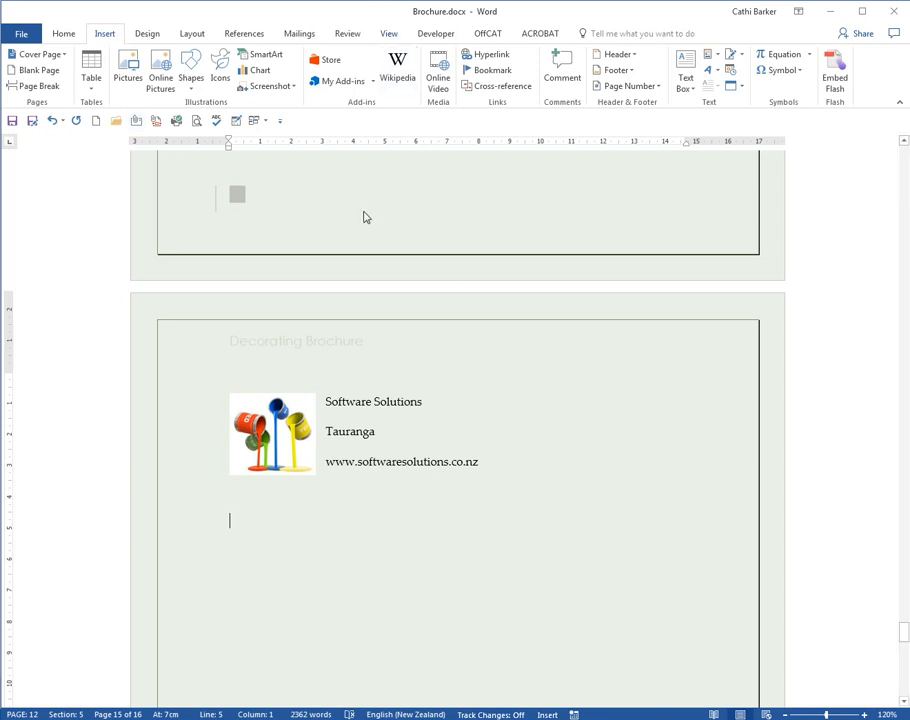
type("=rand()")
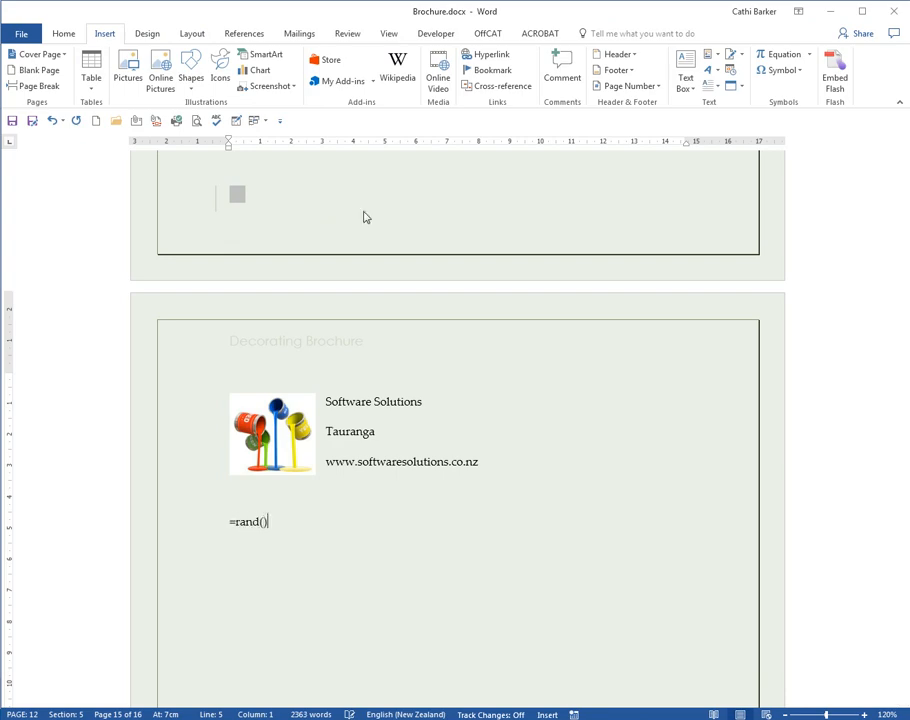
key("Return")
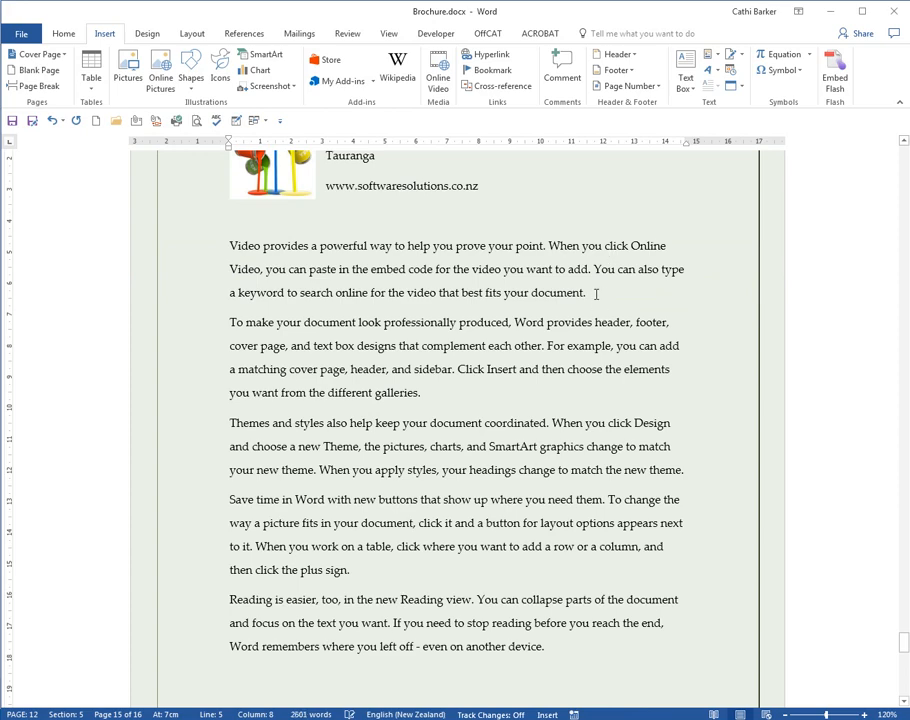
- Add the heading line Frequently Asked Questions above the first sample paragraph
left_click(228, 245)
key("Return")
key("Up")
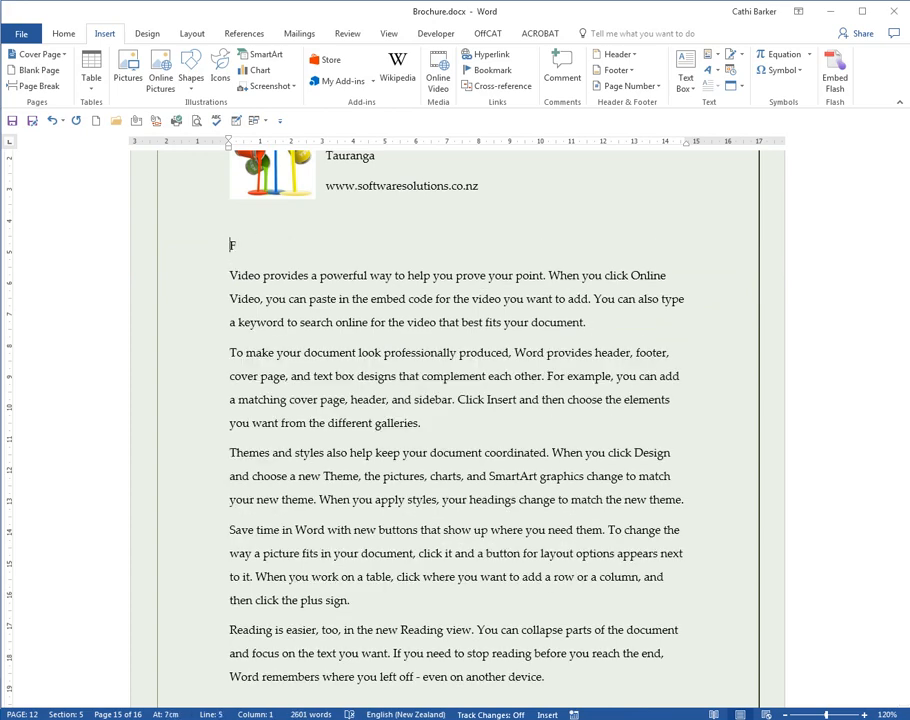
type("Frequently Asked Questions")
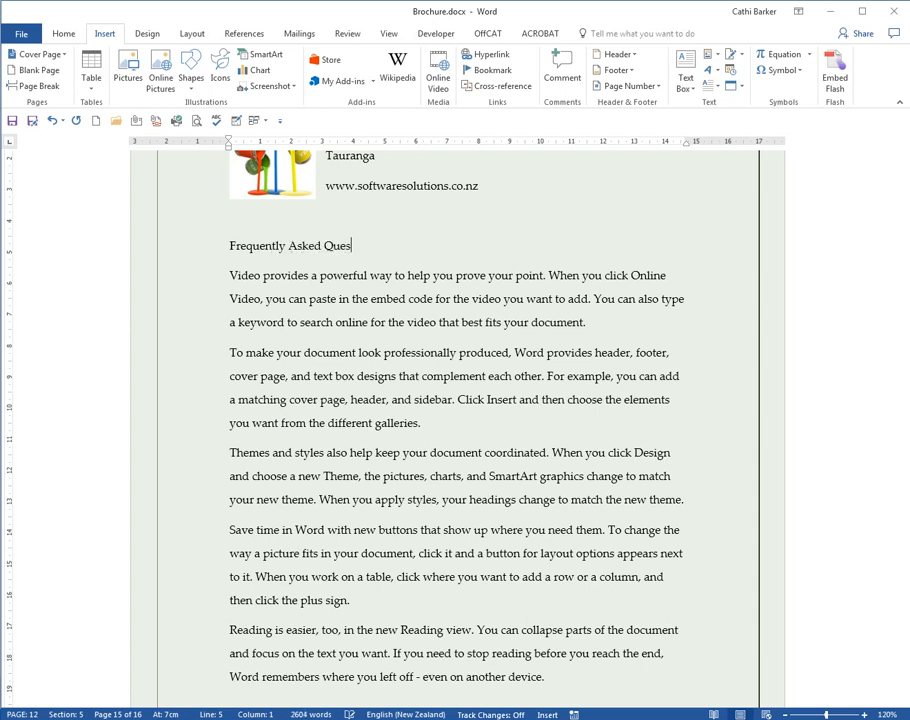
- Make the Frequently Asked Questions heading bold and enlarge it to 14 pt
left_click(195, 258)
key("ctrl+b")
key("ctrl+shift+period")
key("ctrl+shift+period")
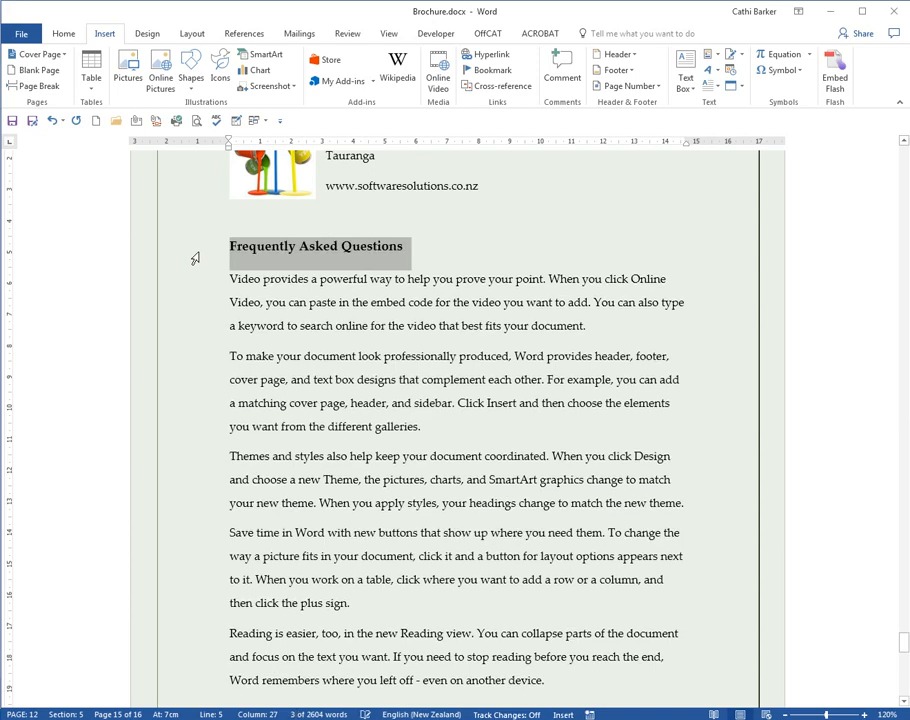
- Turn the five sample paragraphs into a bulleted list with the bullets aligned to the left margin
left_click_drag(197, 289, 175, 685)
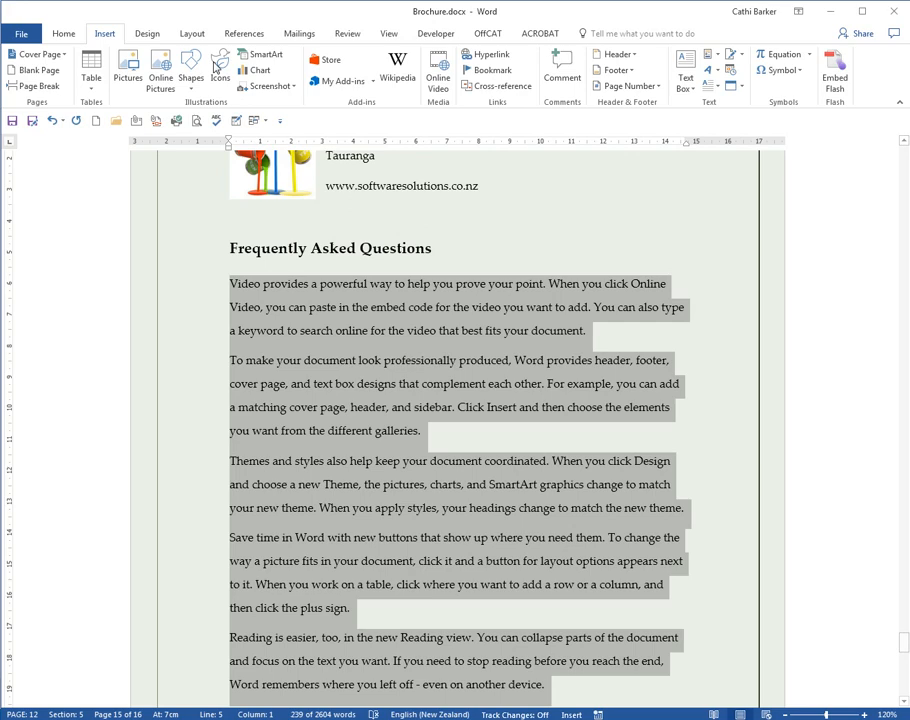
left_click(63, 33)
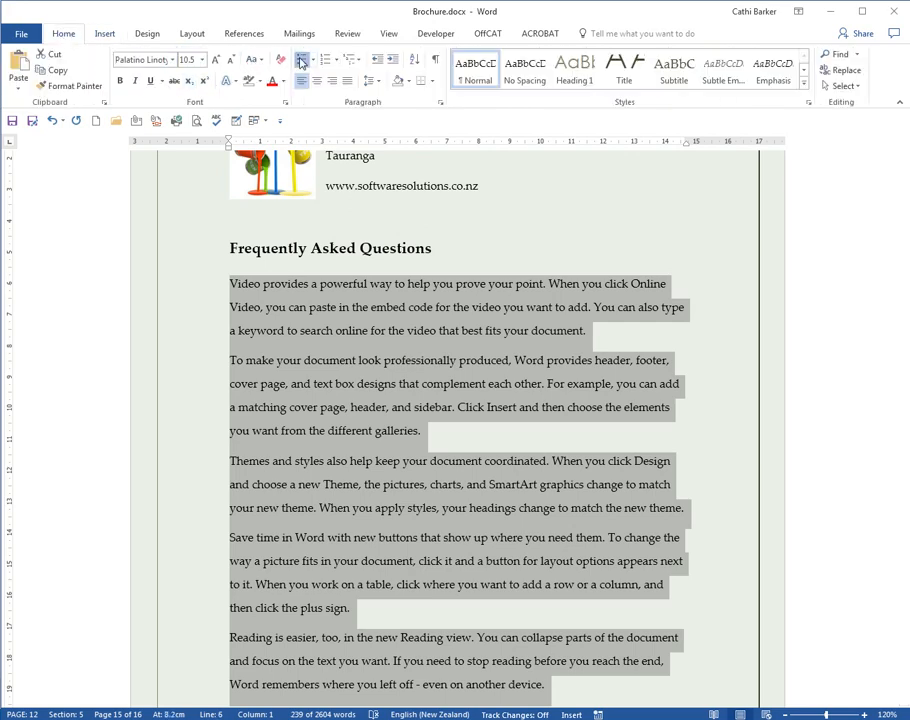
left_click(301, 60)
key("ctrl+shift+m")
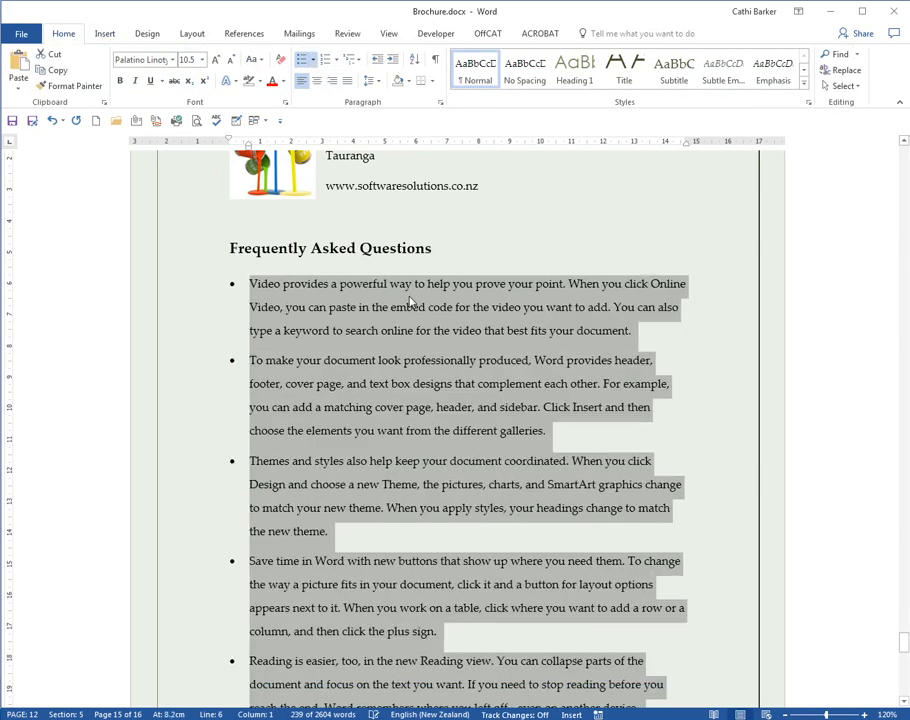
- Colour the bulleted paragraphs with an olive green theme colour and centre the Frequently Asked Questions heading
left_click(283, 81)
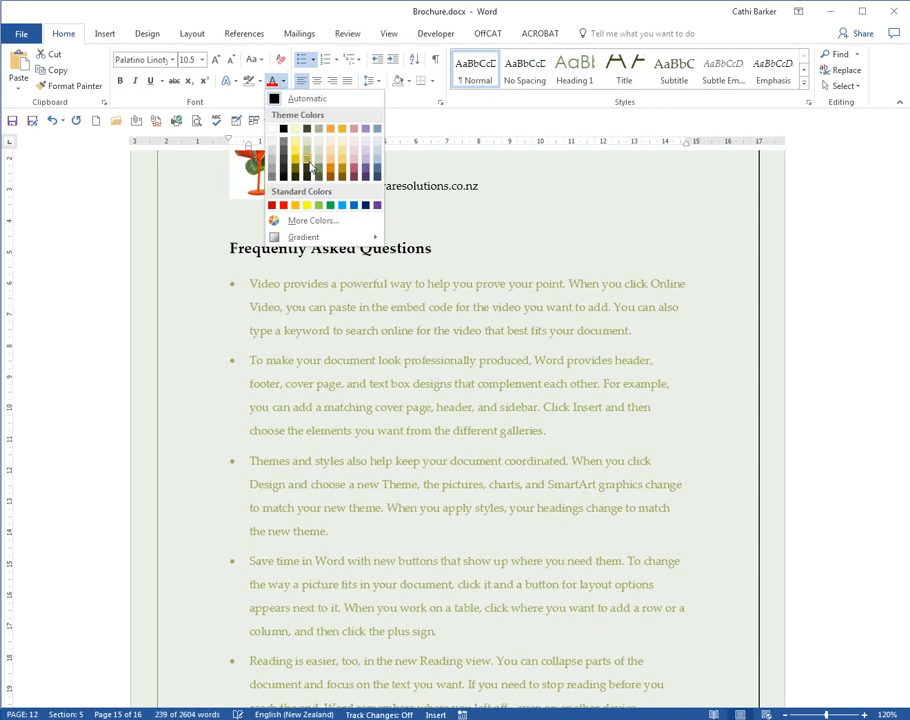
left_click(310, 167)
left_click(515, 383)
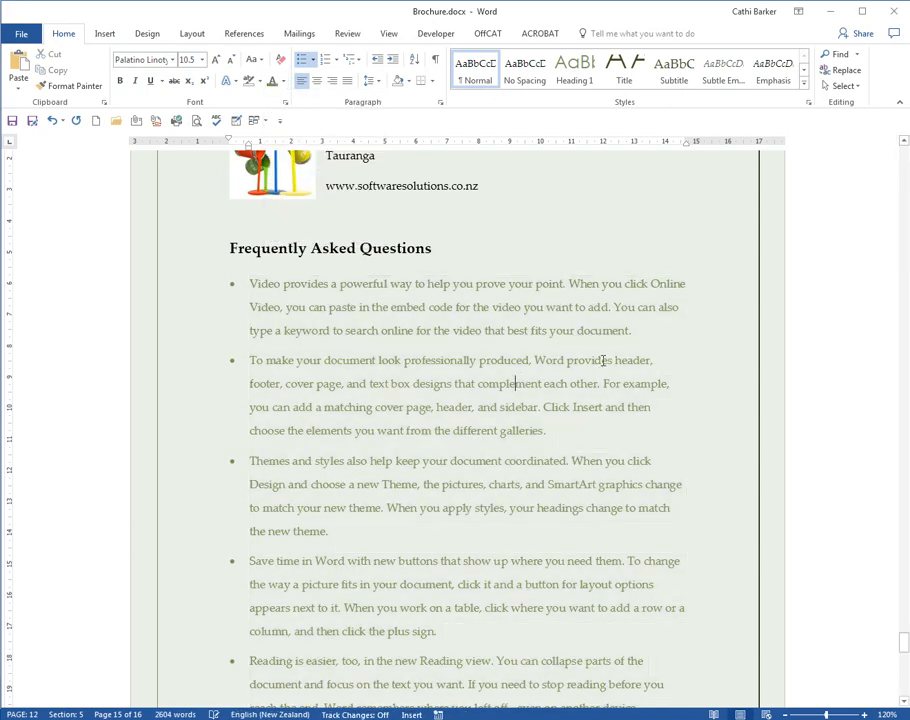
left_click(279, 248)
key("ctrl+e")
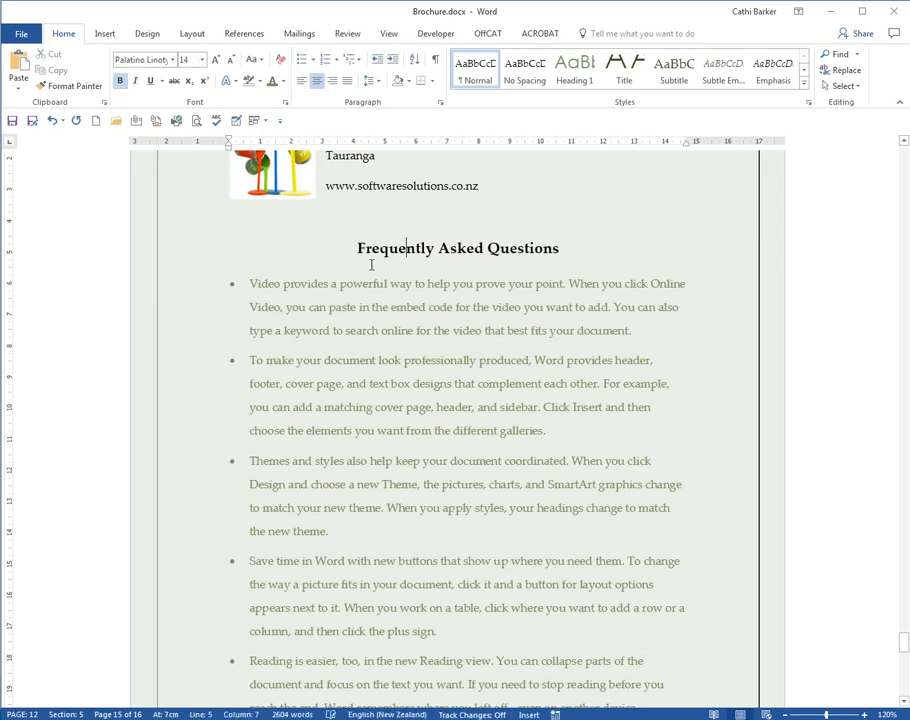
- Save the Frequently Asked Questions heading and its five bulleted paragraphs to the Quick Part gallery under the name FAQ
scroll(400, 290, "down", 1)
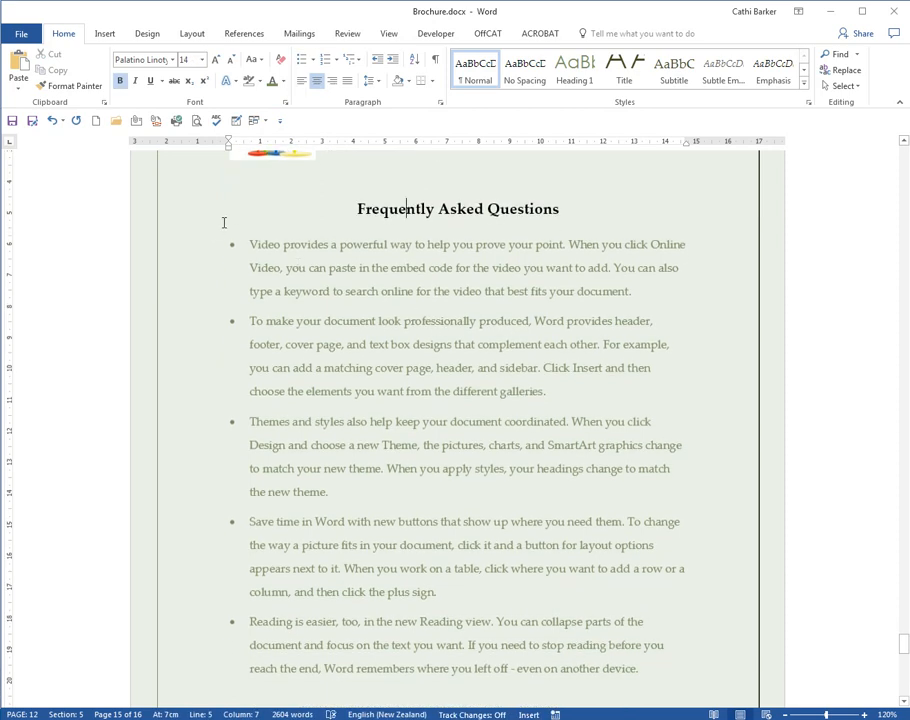
left_click_drag(193, 212, 201, 668)
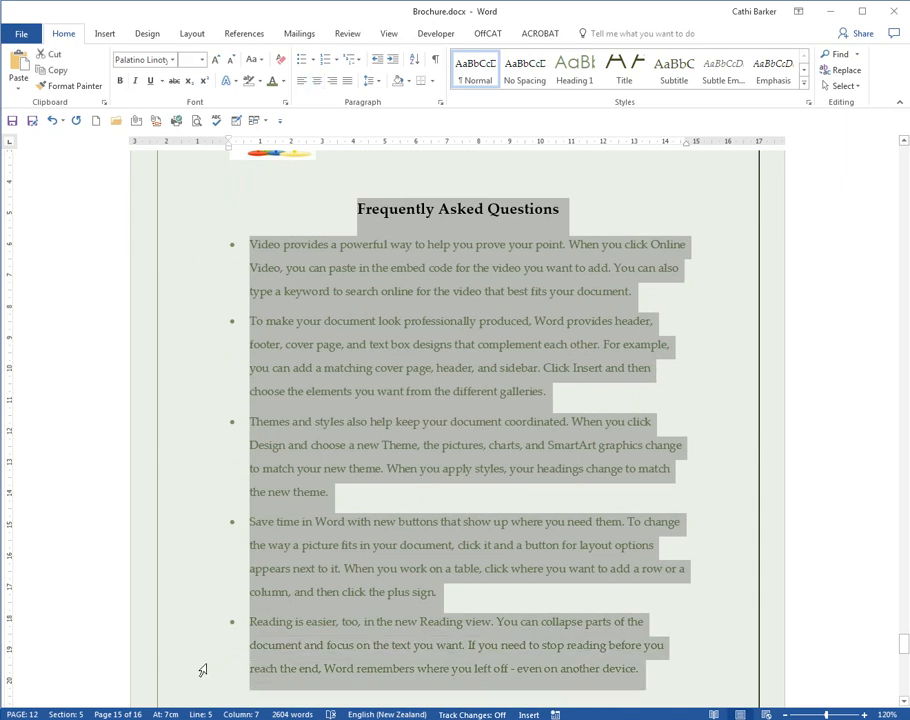
left_click(103, 33)
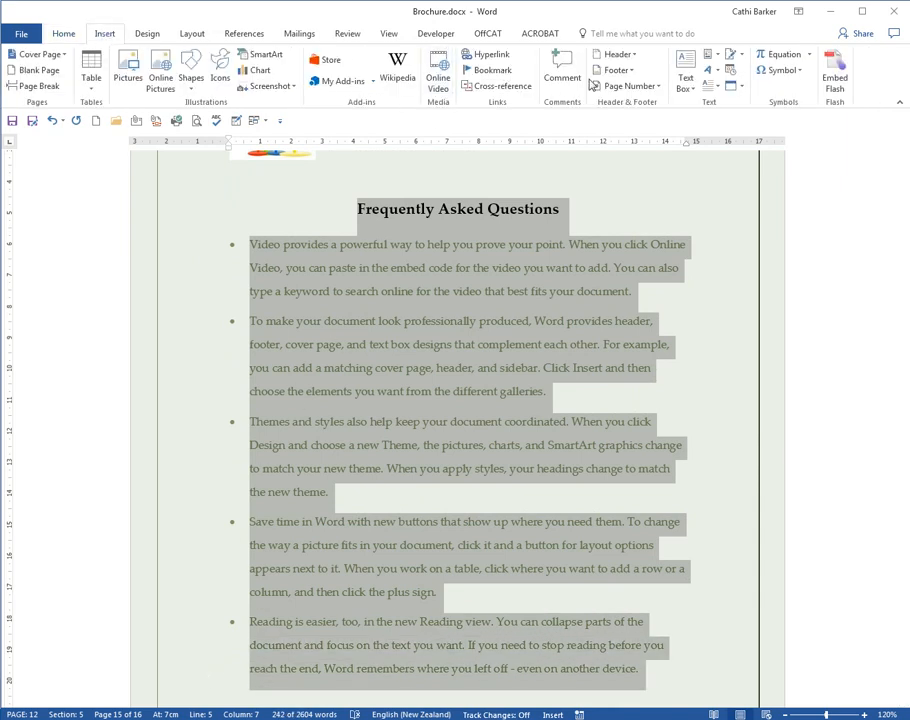
left_click(714, 57)
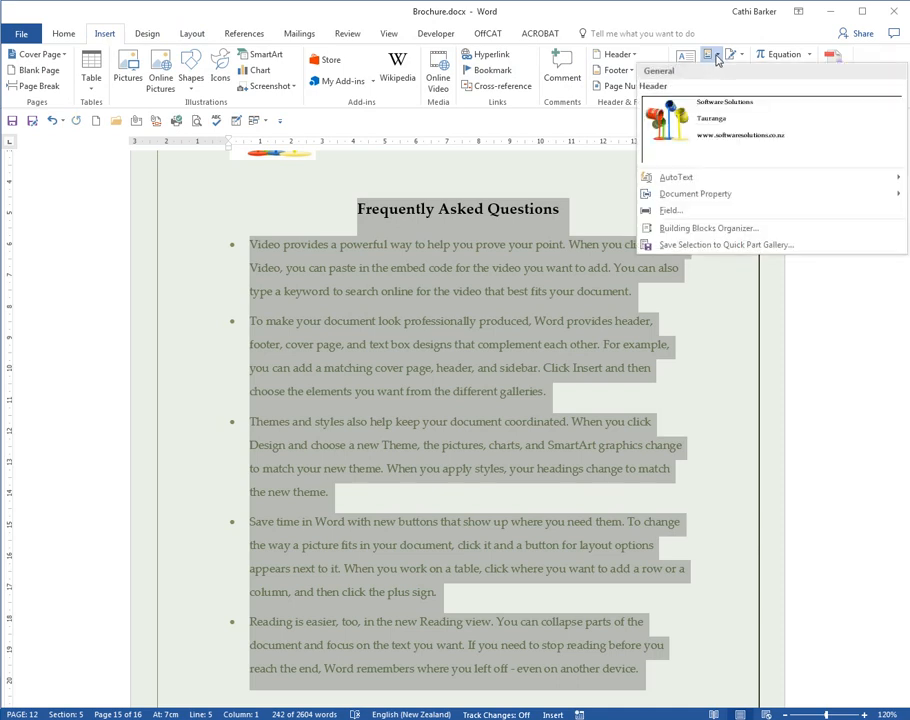
left_click(731, 246)
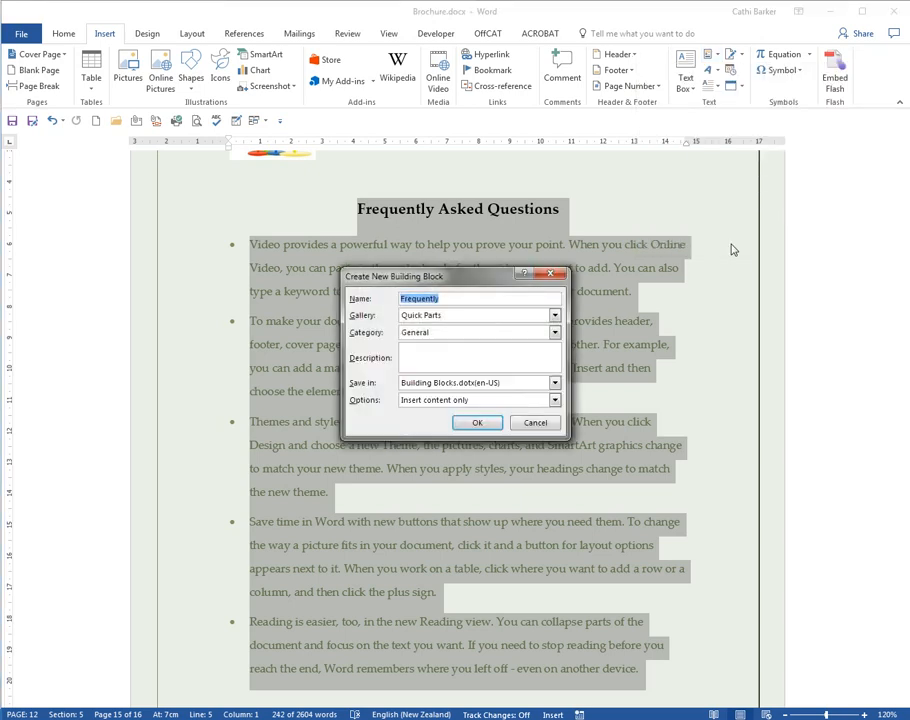
type("FAQ")
left_click(477, 422)
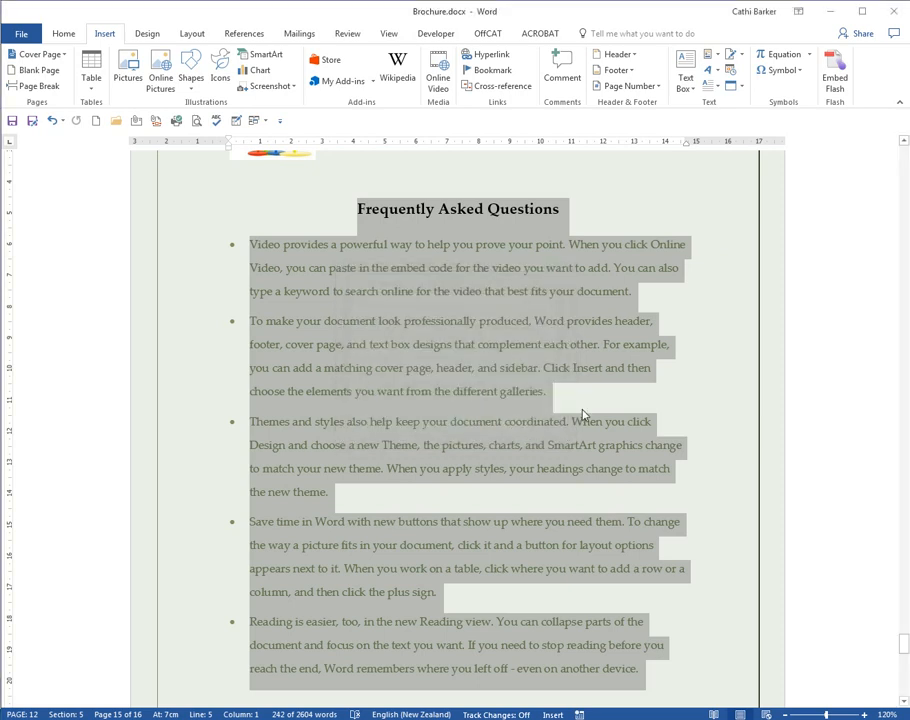
- Delete the Frequently Asked Questions section and reinsert it by expanding the Quick Part name faq
key("Delete")
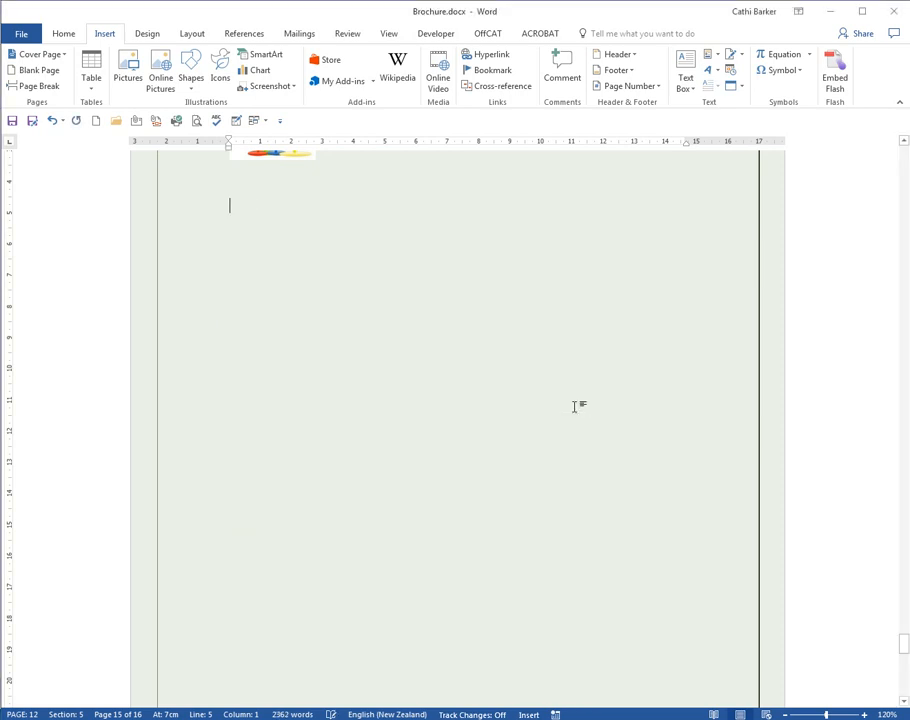
type("faq")
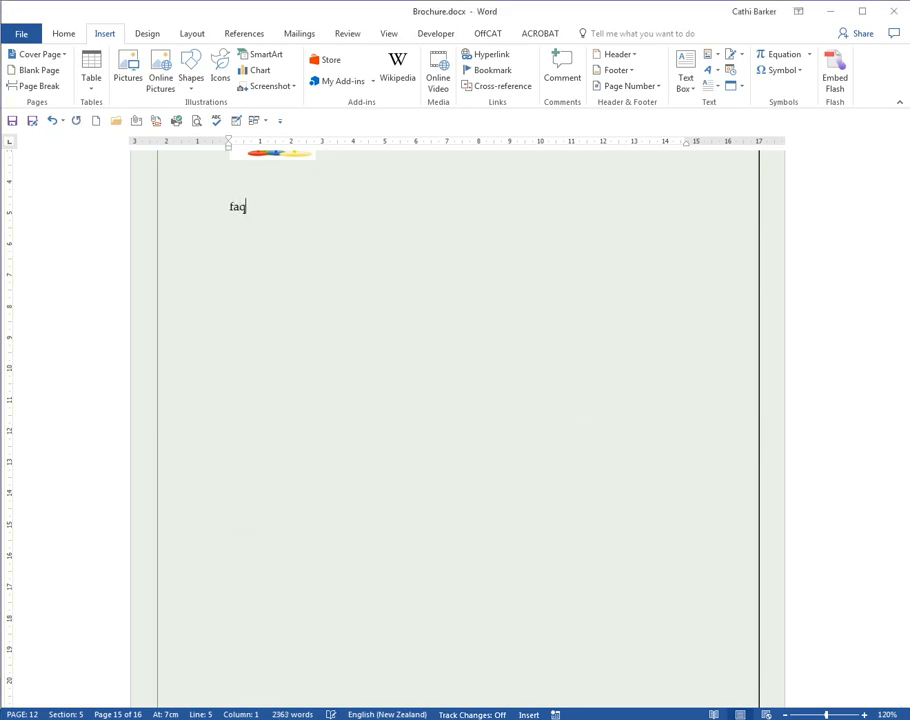
key("F3")
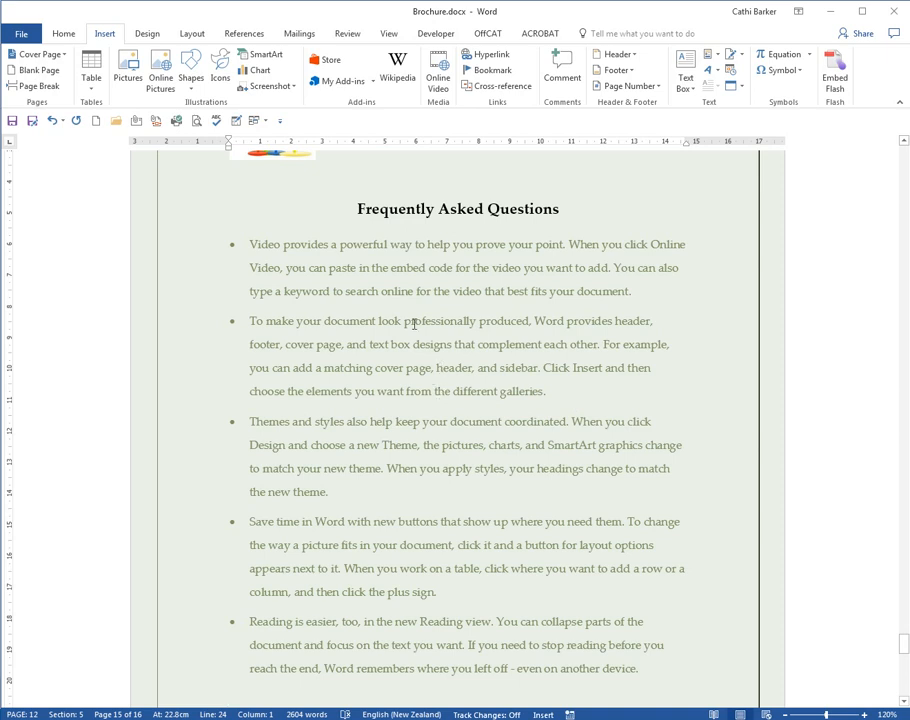
- Open the Building Blocks Organizer, sort the entries by name and preview the blank headers and footers and the Accent Bar page numbers
left_click(715, 55)
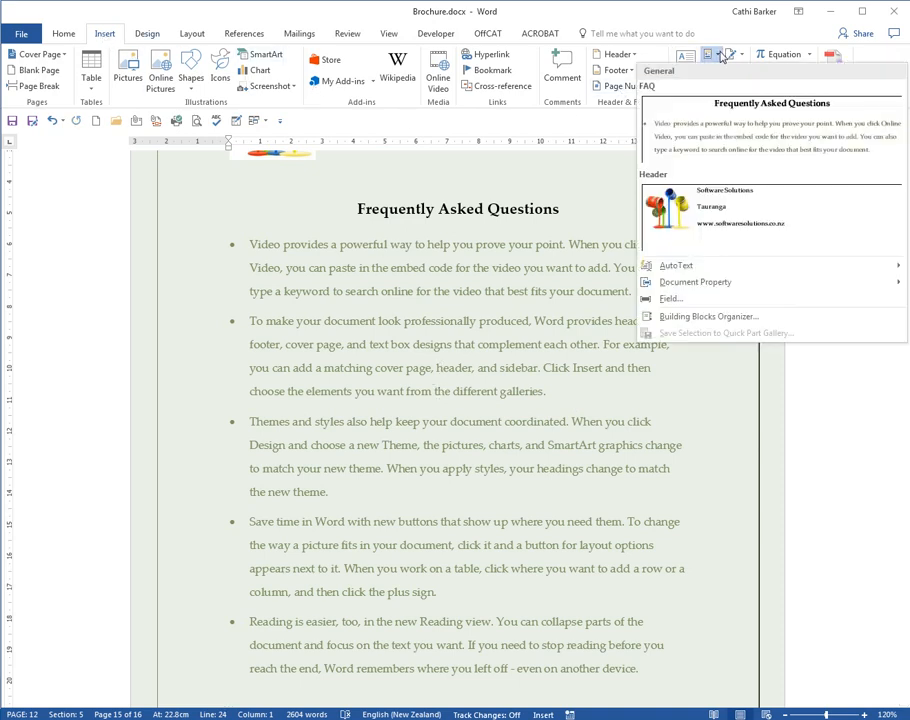
left_click(727, 317)
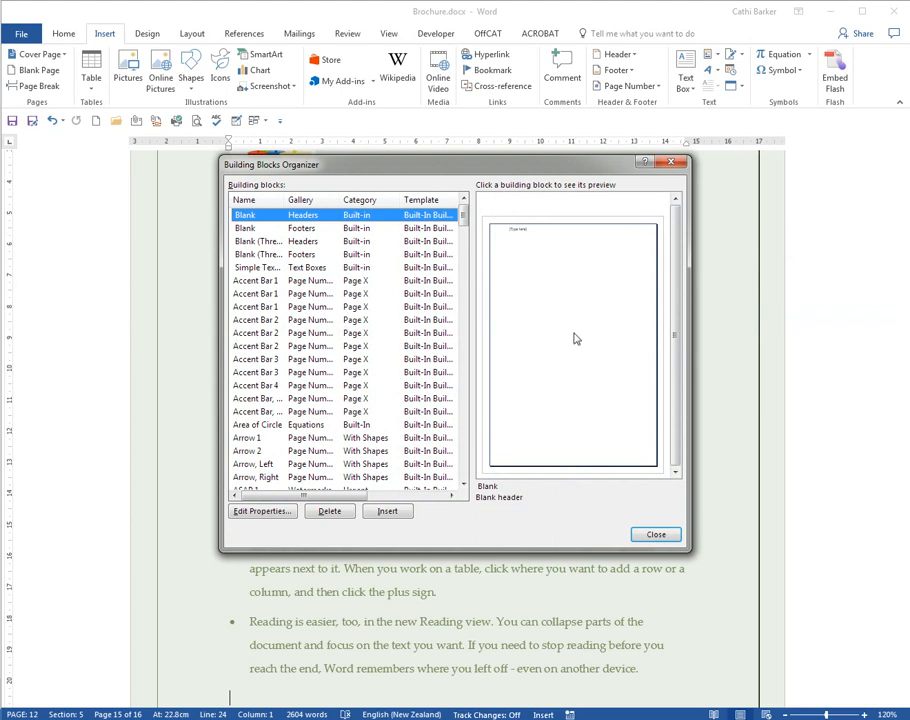
left_click(259, 201)
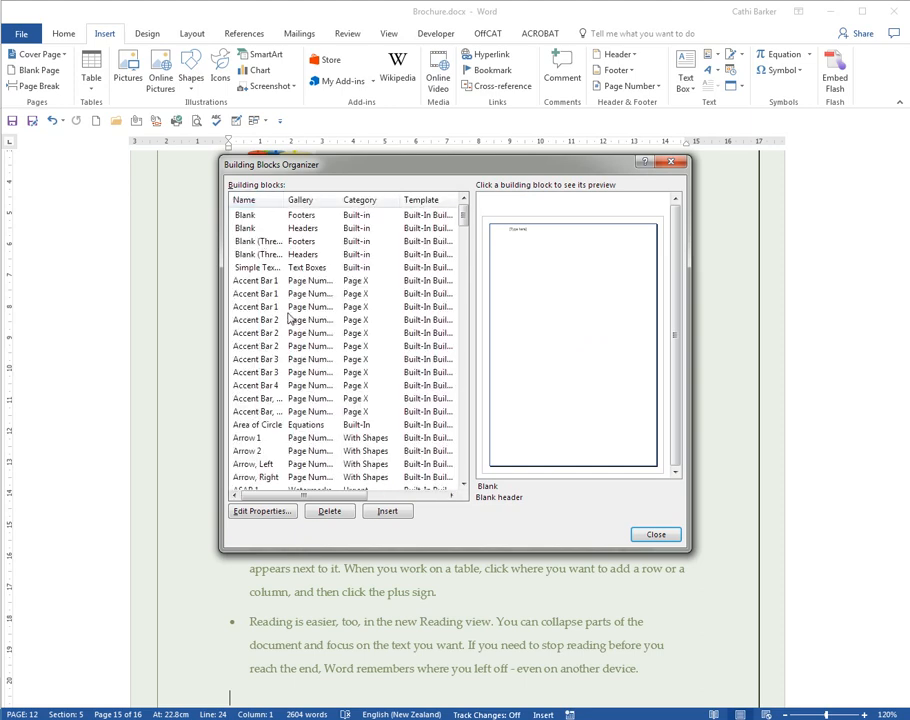
left_click(312, 215)
left_click(312, 229)
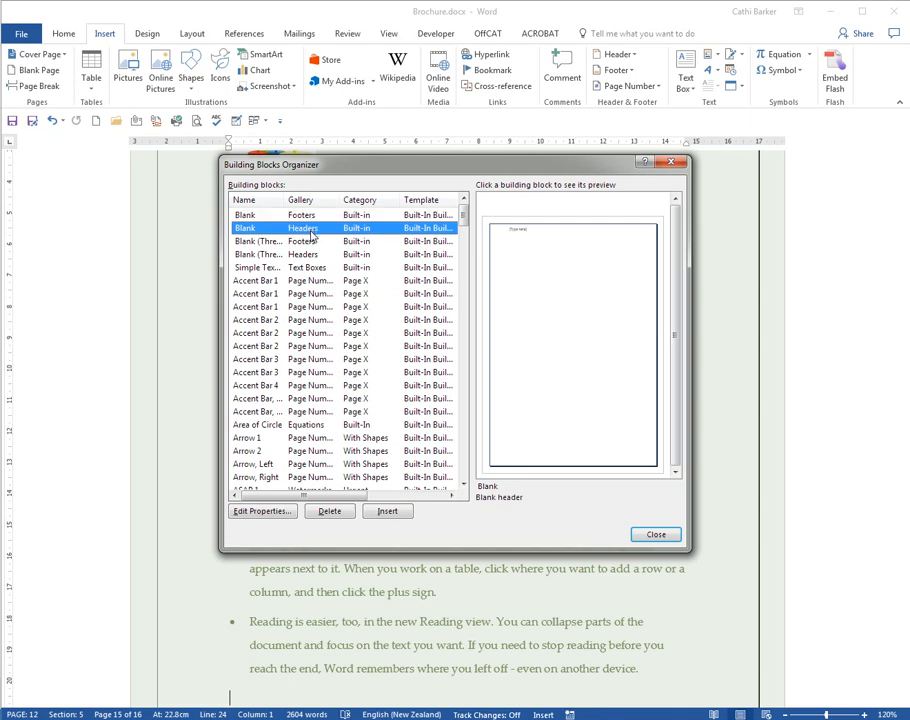
left_click(308, 242)
left_click(308, 255)
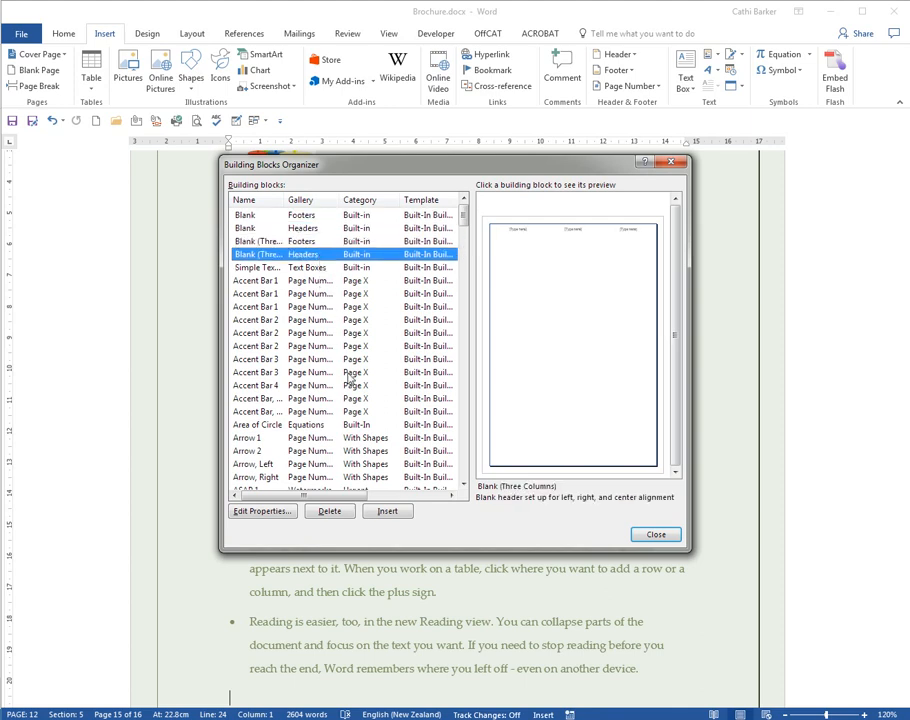
left_click(318, 399)
left_click(313, 385)
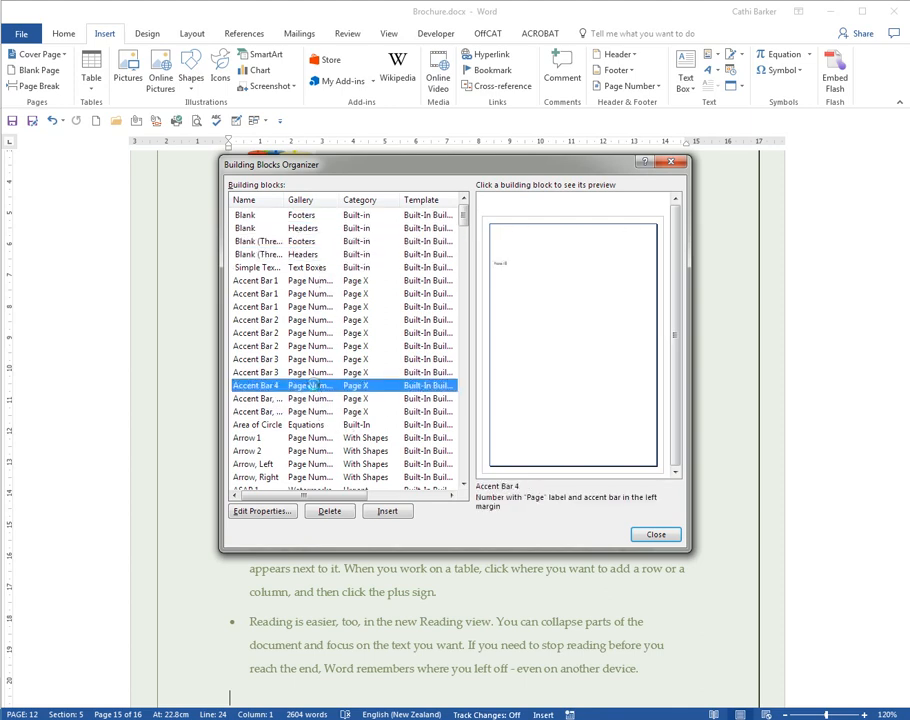
left_click(312, 346)
- Preview the ASAP watermarks, the Austin cover page, an automatic table of contents and the Banded Quote text box
left_click(463, 485)
left_click(463, 485)
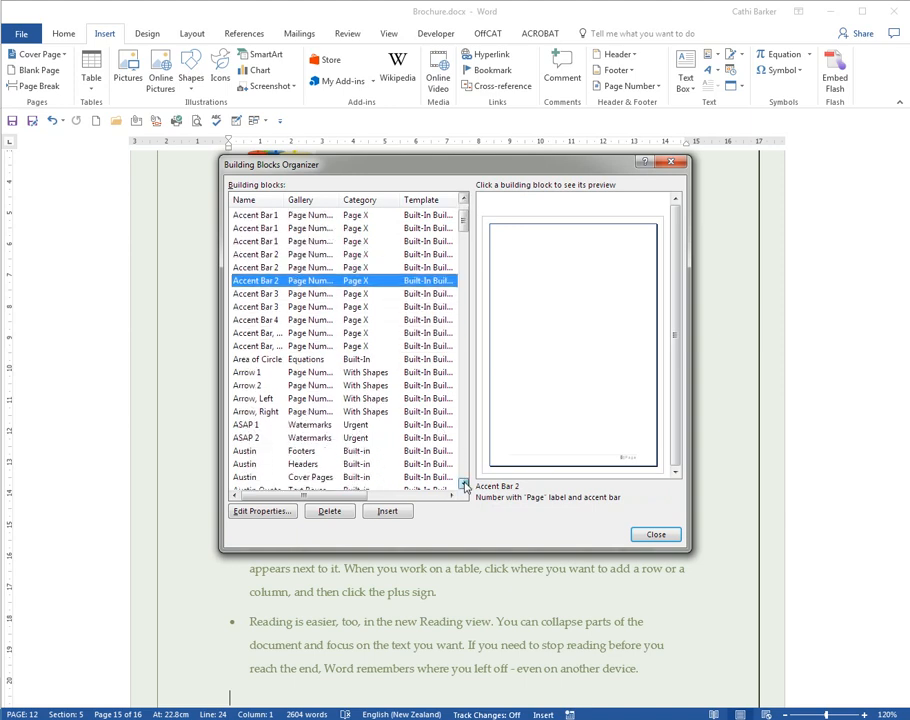
left_click(463, 485)
left_click(463, 485)
left_click(313, 308)
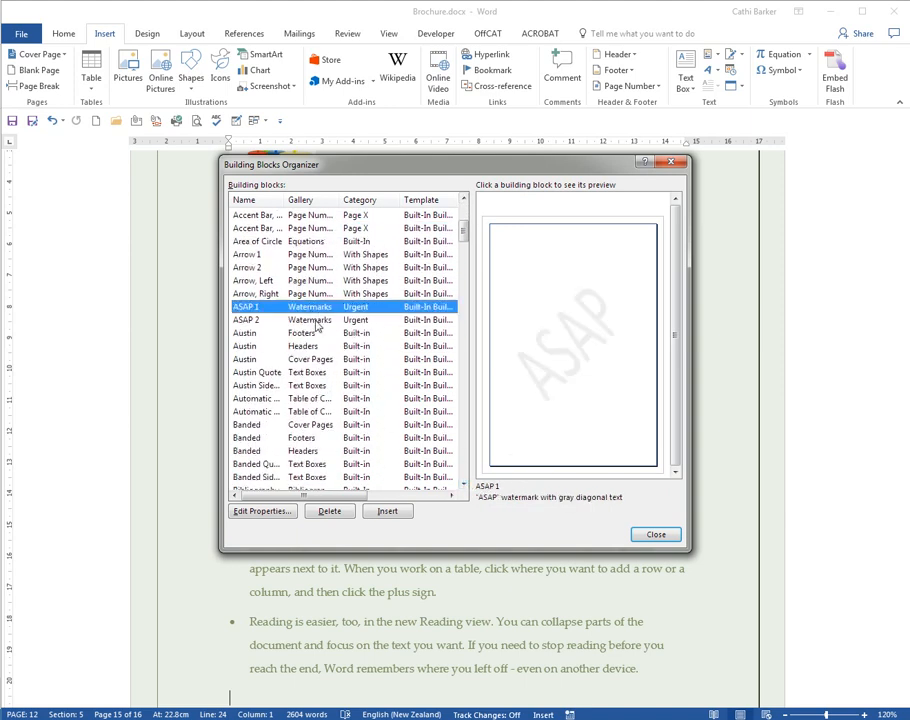
left_click(315, 320)
left_click(298, 359)
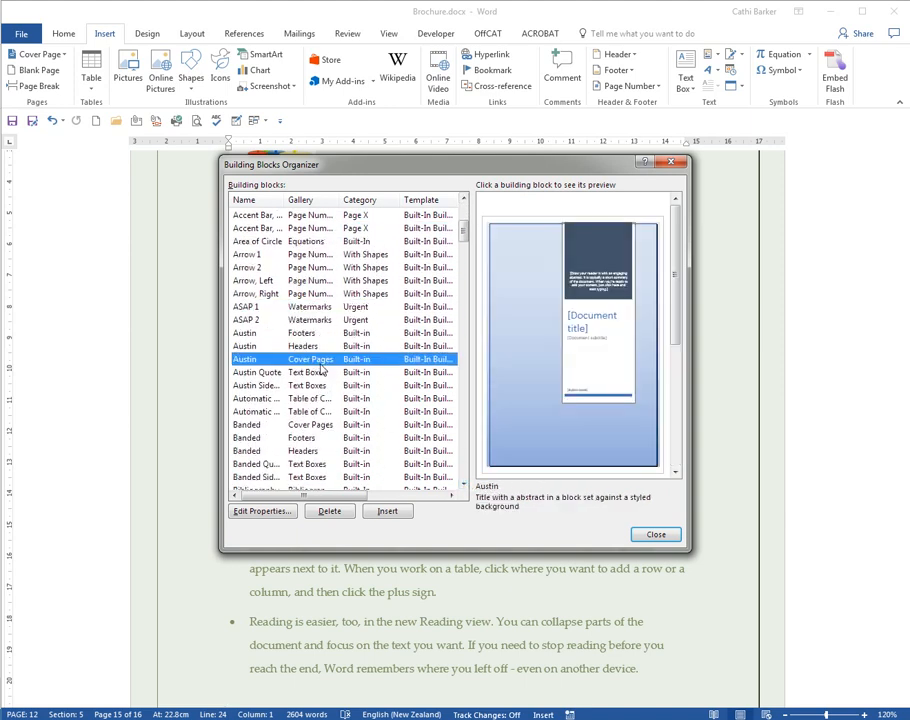
left_click(318, 398)
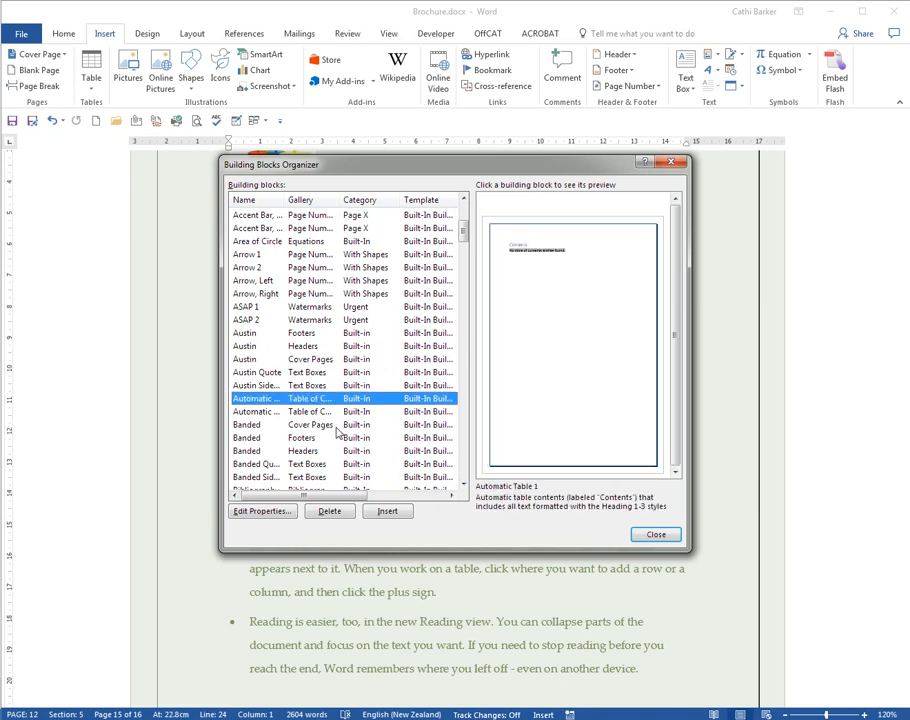
left_click(319, 465)
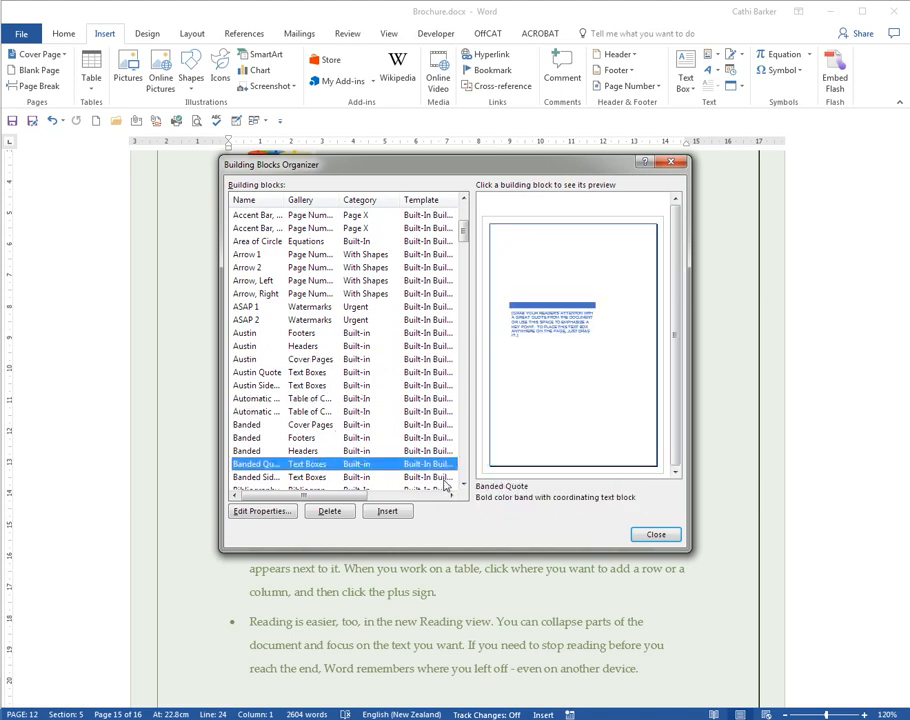
- Examine the FAQ building block's properties and its available save-in templates, leaving them without applying changes
left_click_drag(463, 486, 463, 486)
left_click(300, 307)
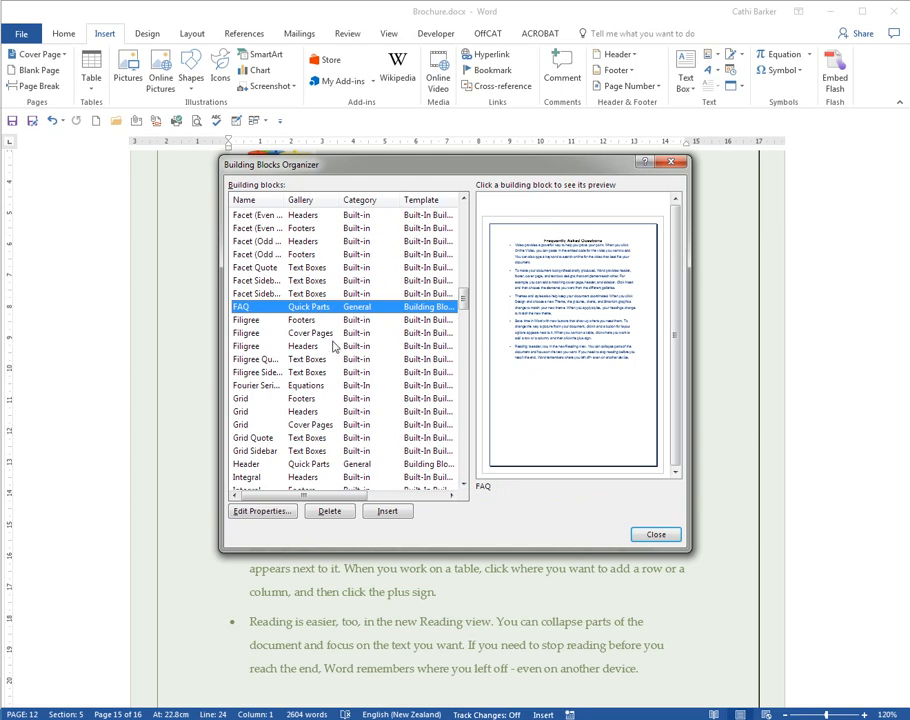
left_click(282, 514)
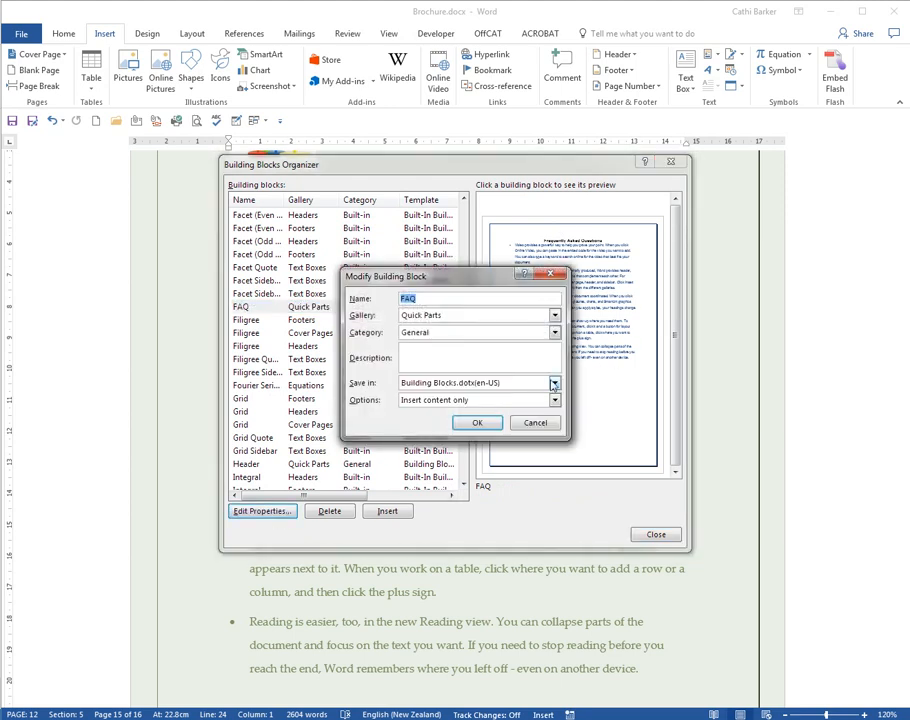
left_click(555, 383)
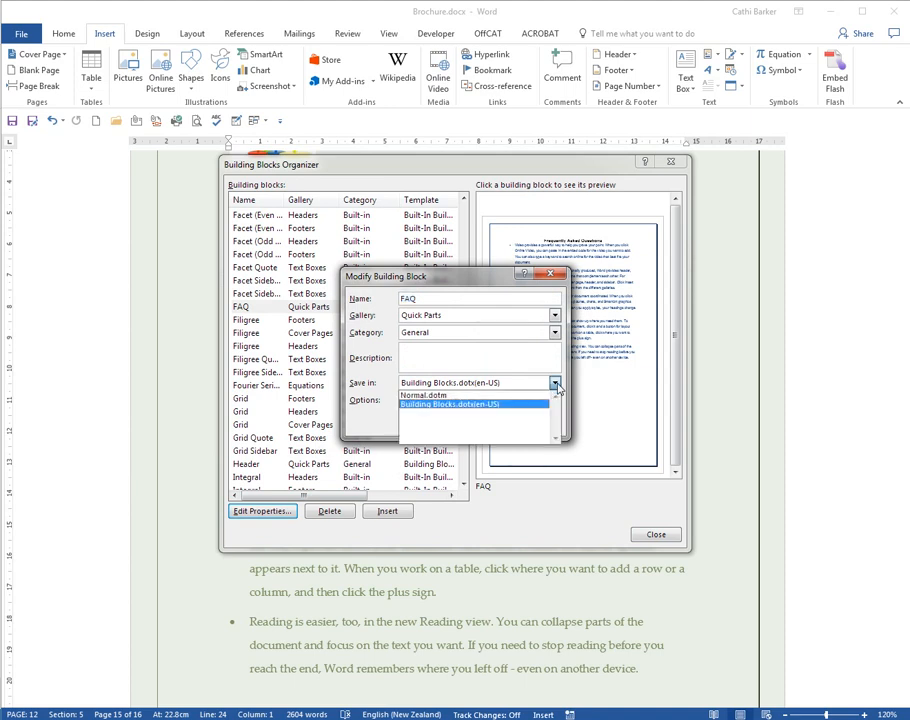
left_click(433, 405)
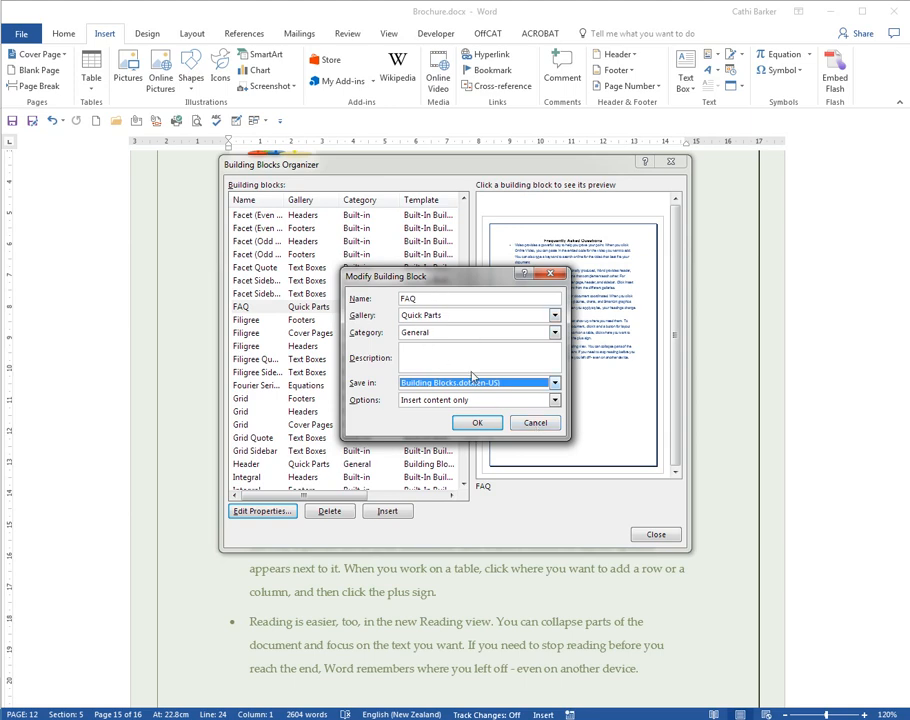
left_click(535, 423)
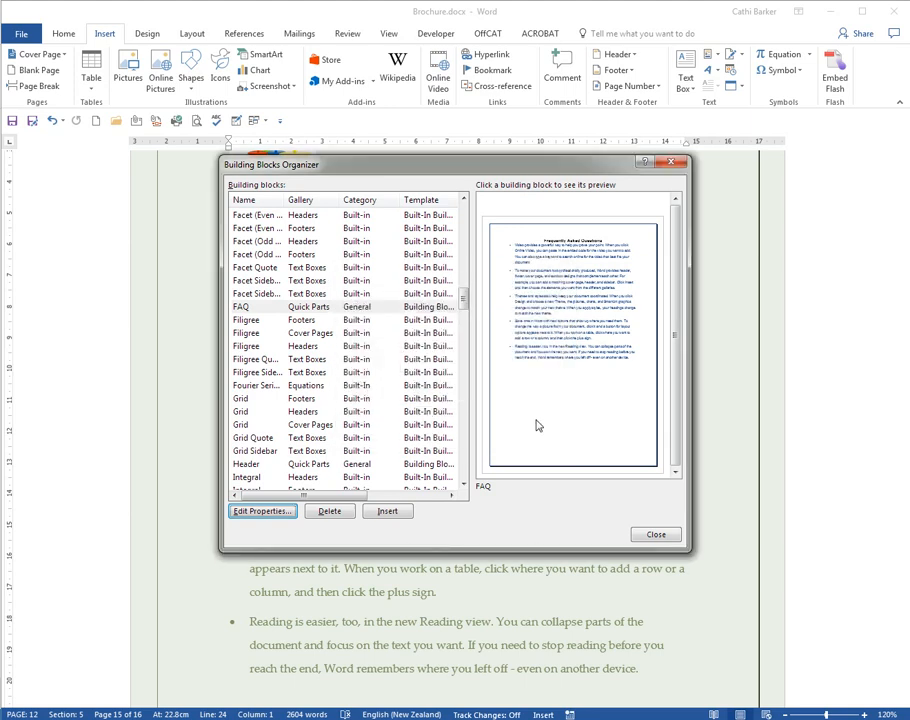
- Delete the FAQ building block from the organizer
left_click(285, 306)
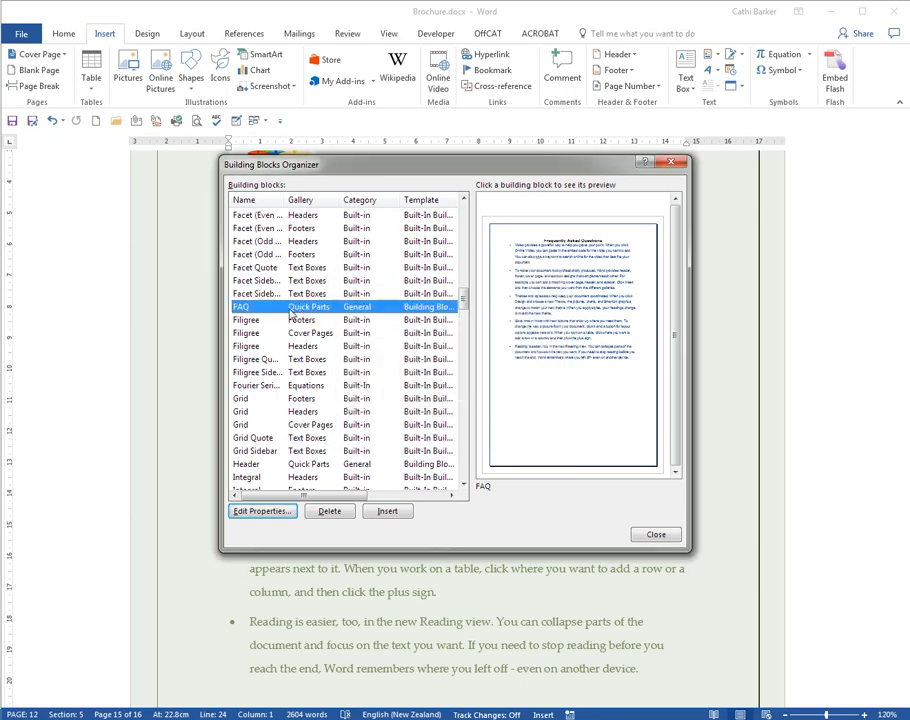
left_click(329, 515)
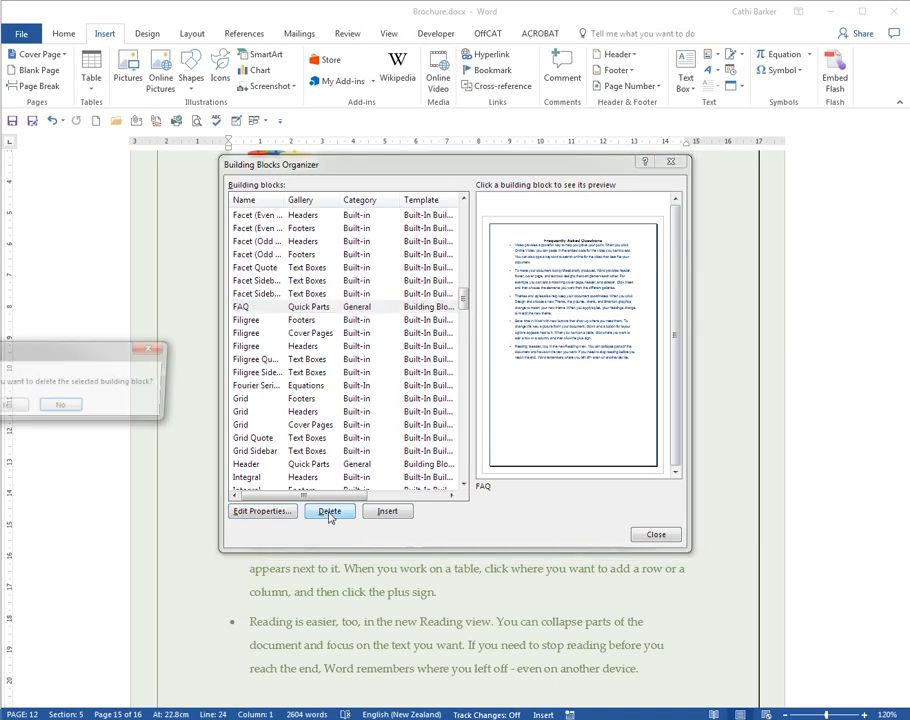
left_click_drag(95, 350, 411, 401)
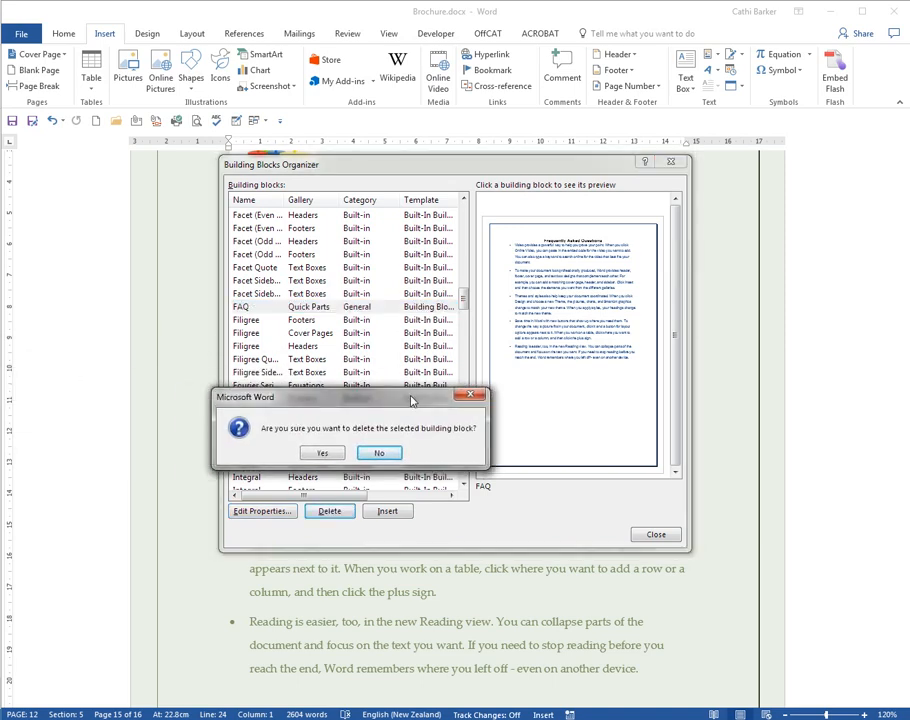
left_click(322, 453)
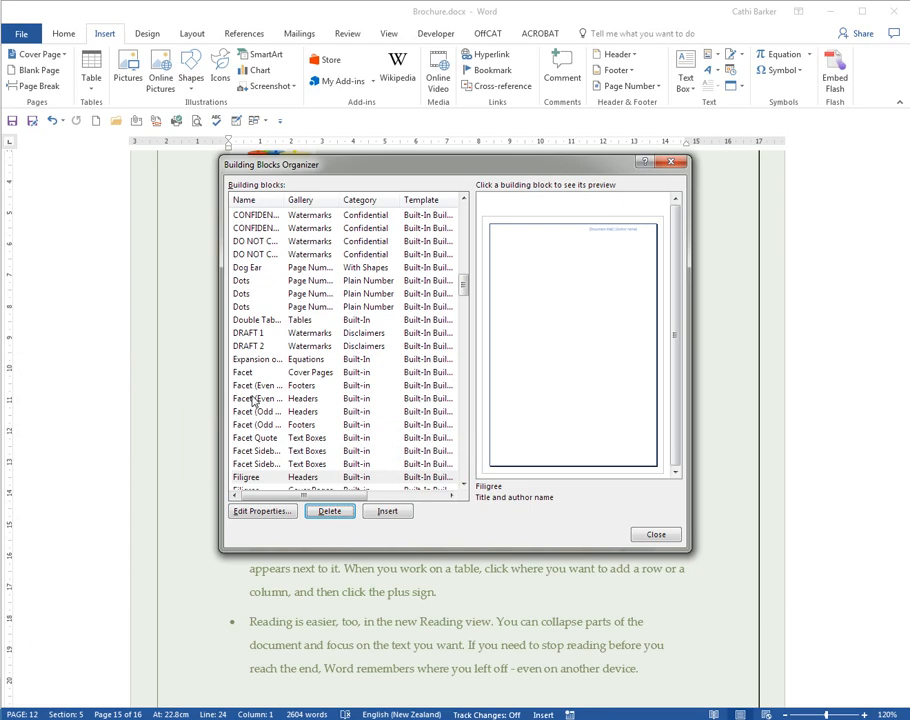
- Find the Header Quick Part in the building blocks list and delete it
left_click(254, 399)
scroll(266, 400, "down", 9)
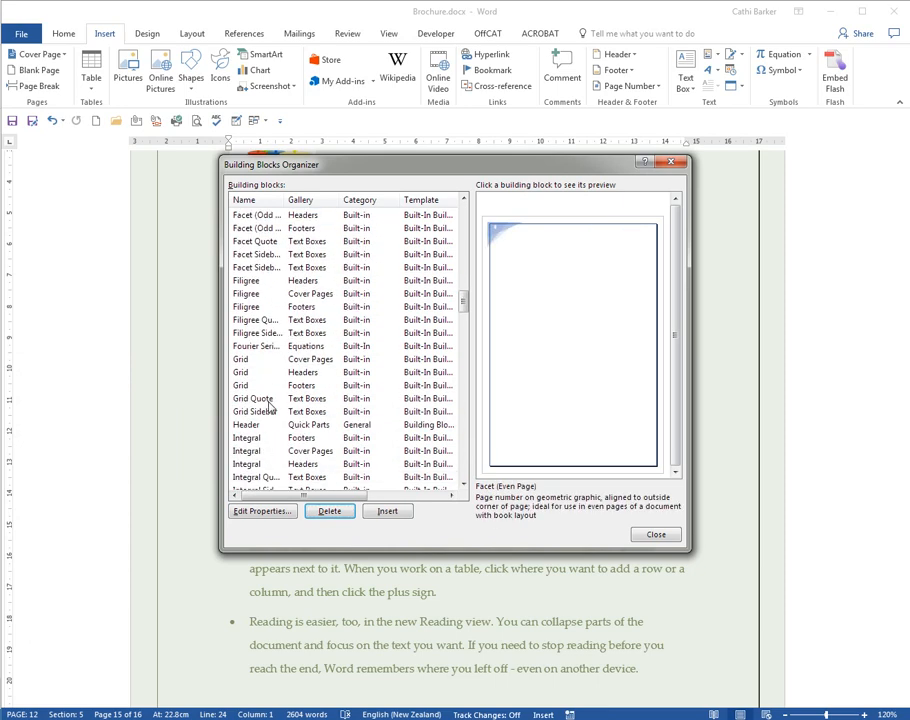
scroll(268, 405, "down", 5)
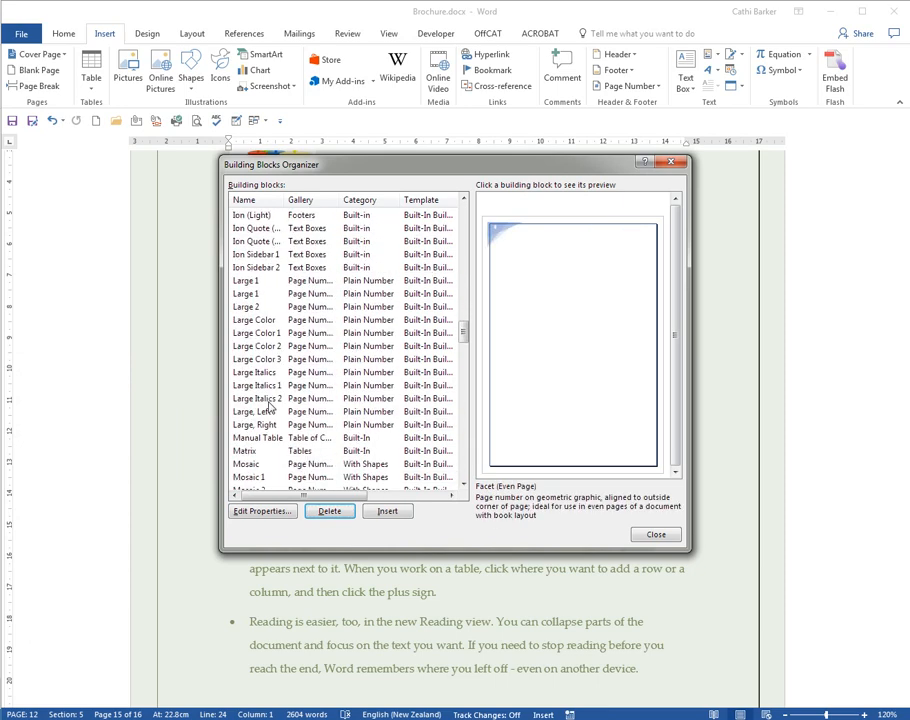
scroll(268, 405, "up", 12)
scroll(268, 405, "down", 5)
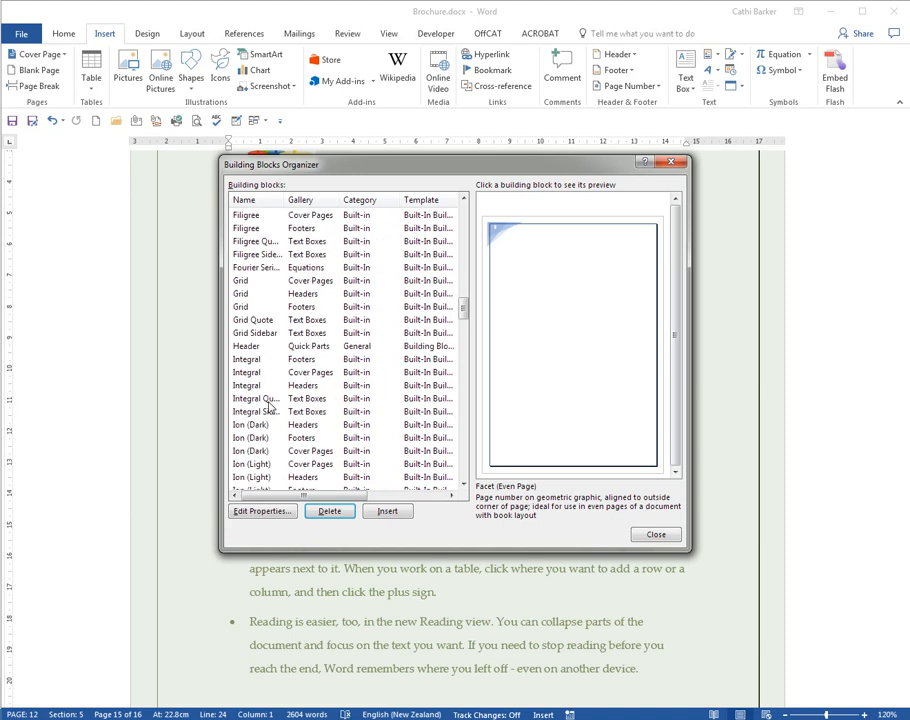
left_click(242, 346)
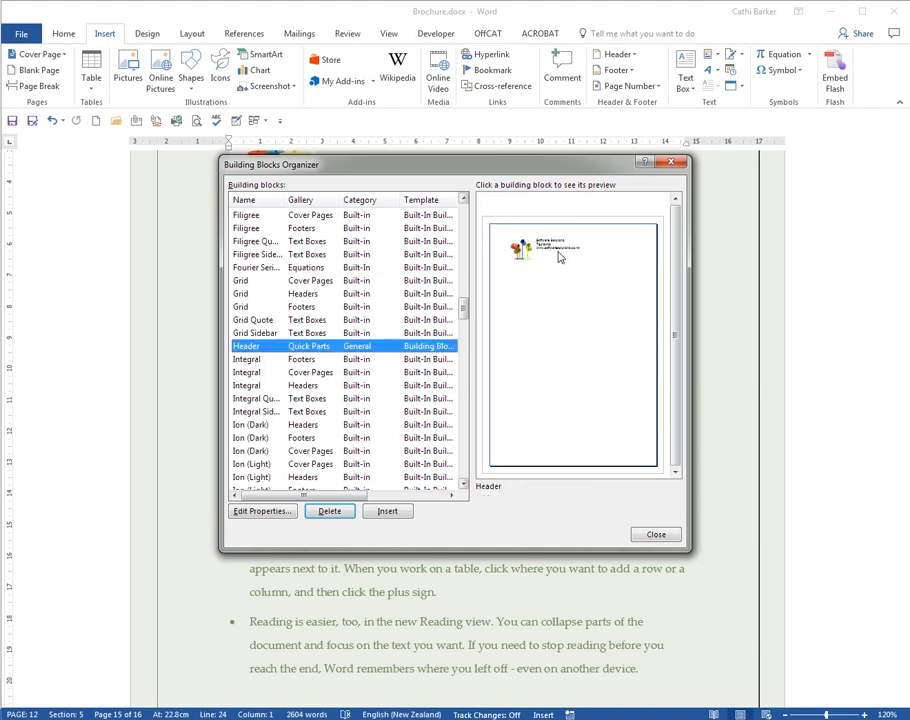
left_click(331, 513)
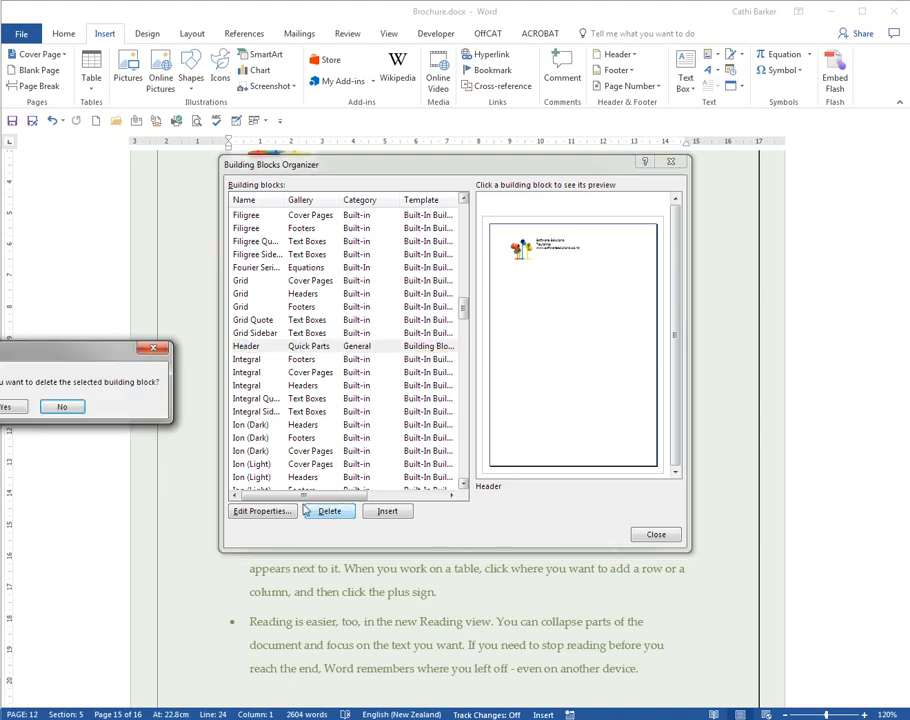
left_click(10, 408)
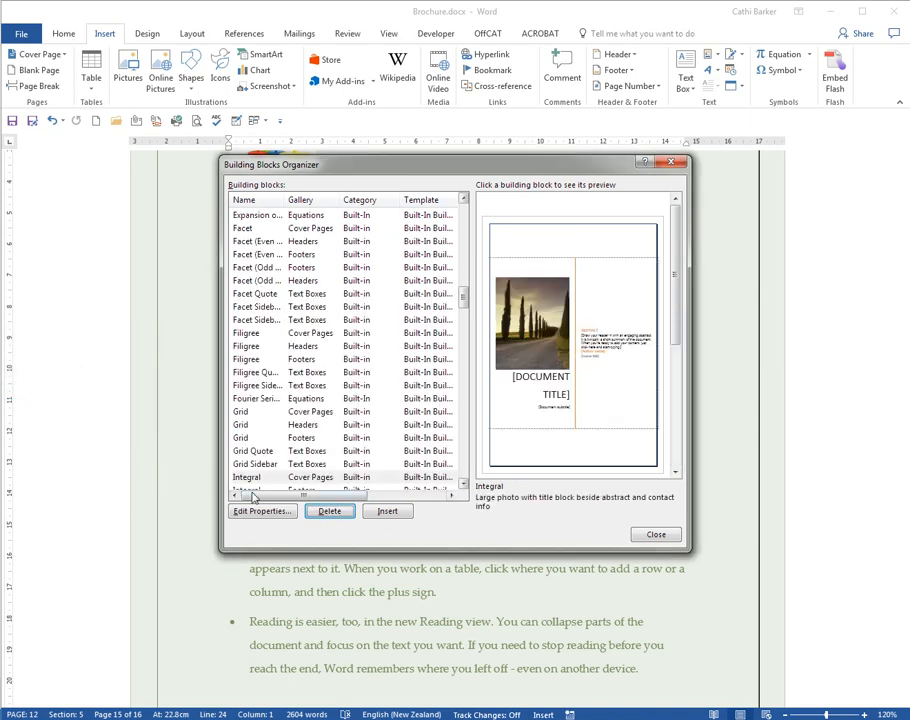
- Close the Building Blocks Organizer and save the paint-can logo with its three company lines as a Quick Part named Header
left_click(656, 536)
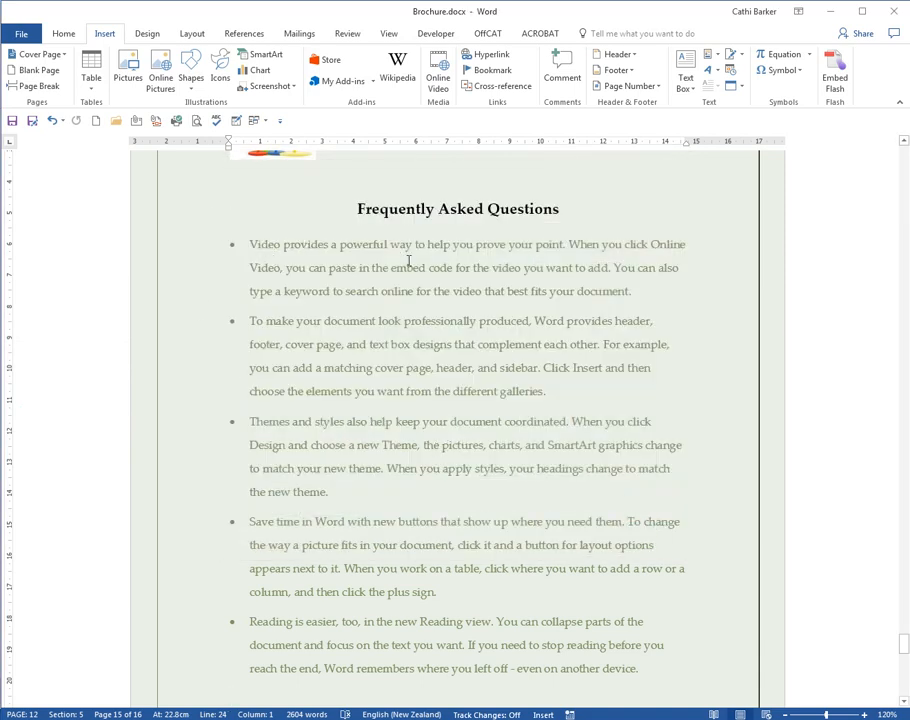
left_click_drag(201, 207, 201, 270)
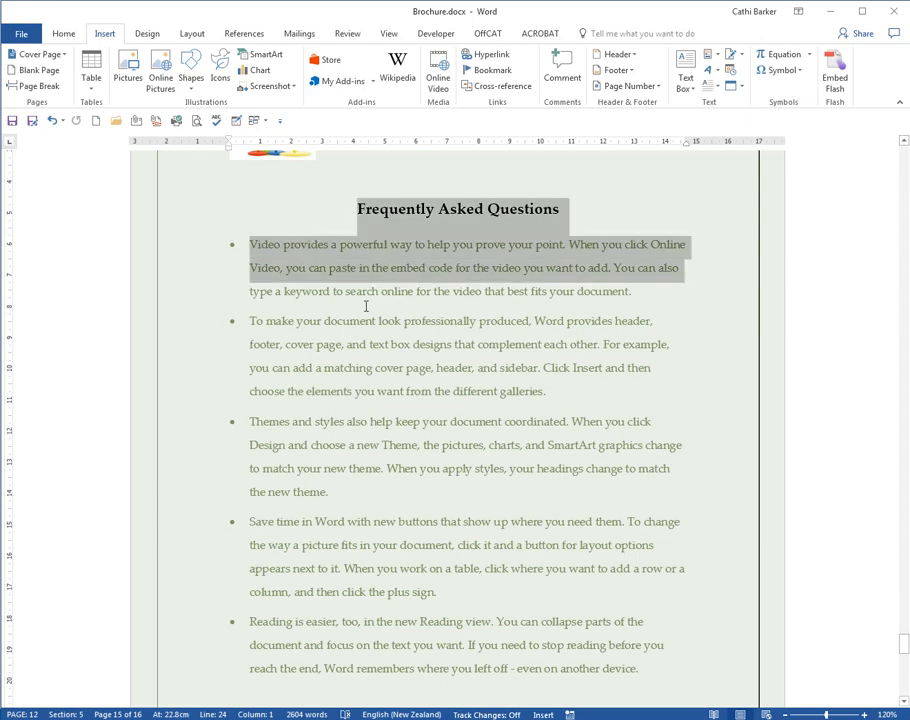
left_click(442, 325)
scroll(457, 327, "up", 4)
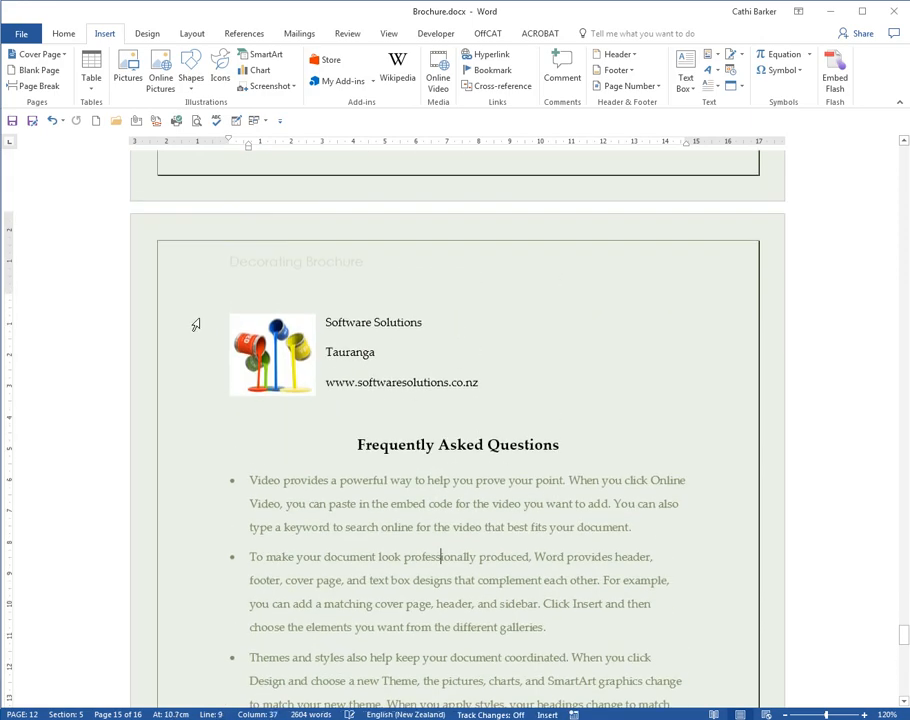
left_click_drag(196, 324, 203, 386)
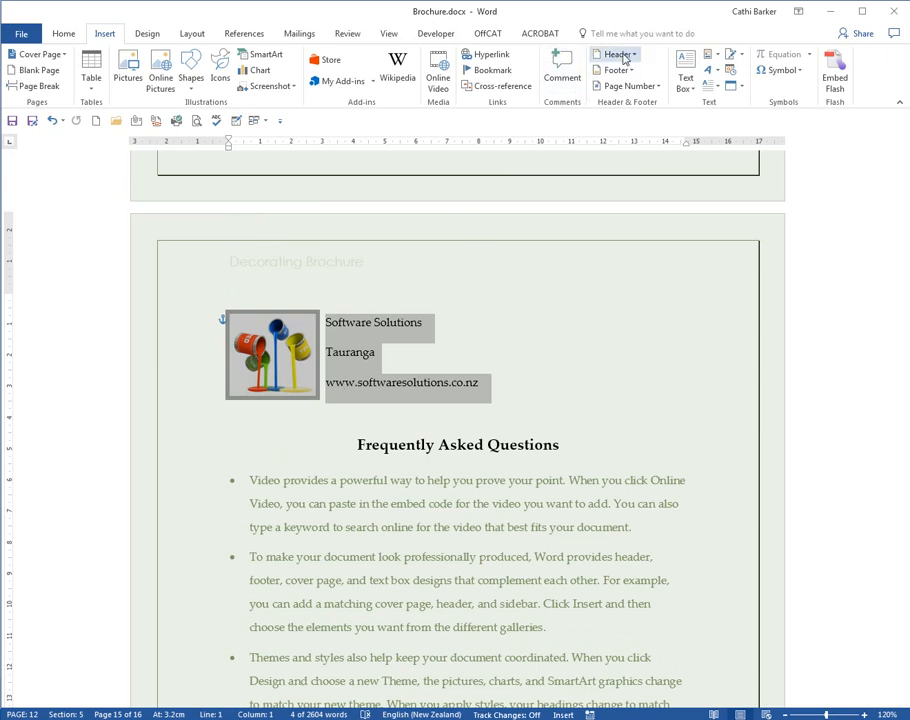
left_click(714, 57)
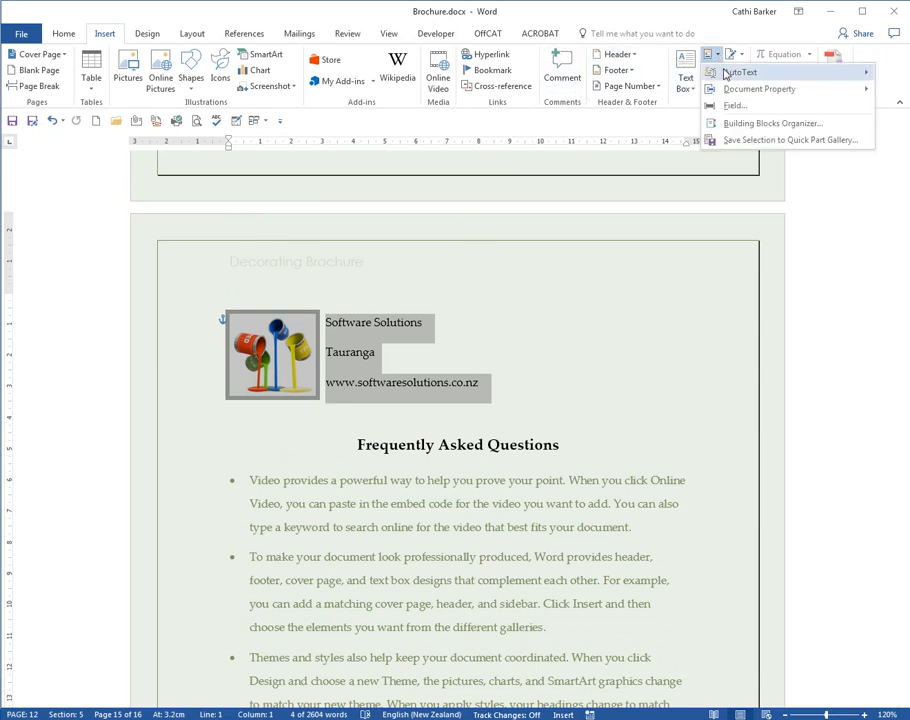
left_click(745, 141)
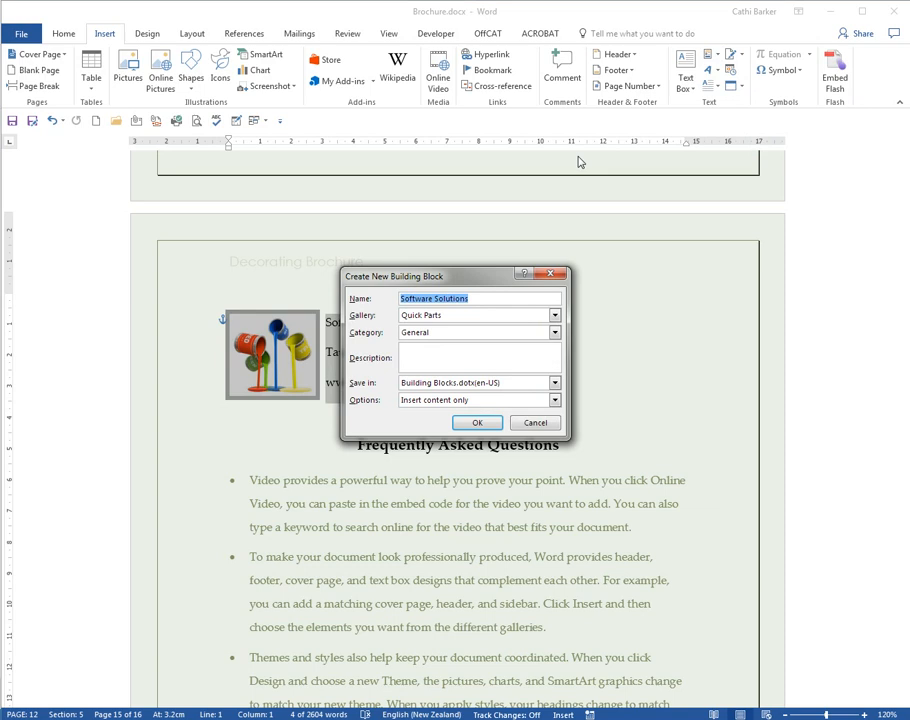
type("Header")
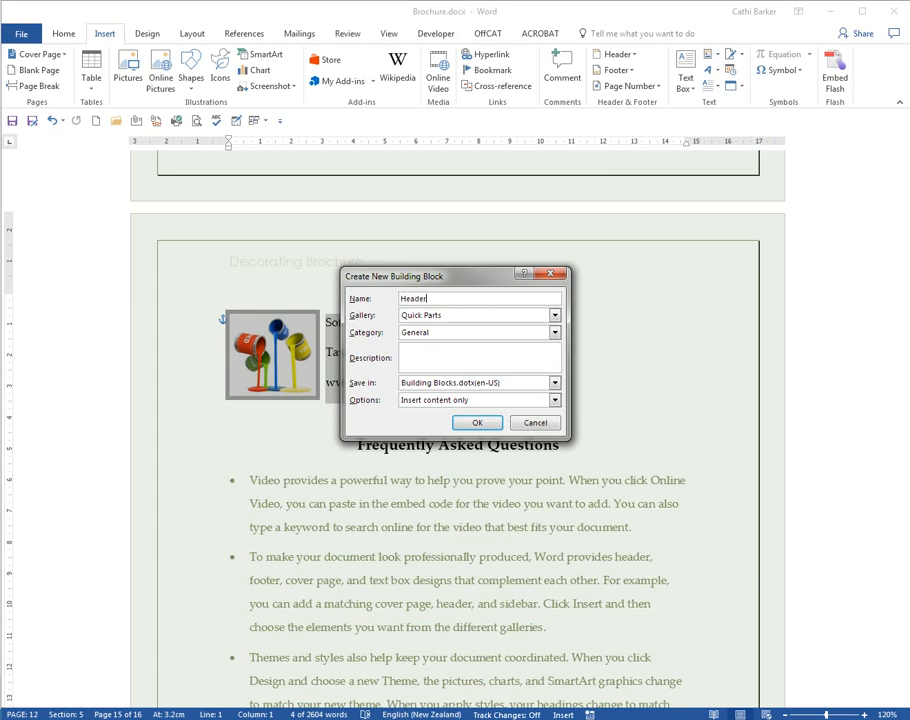
key("Return")
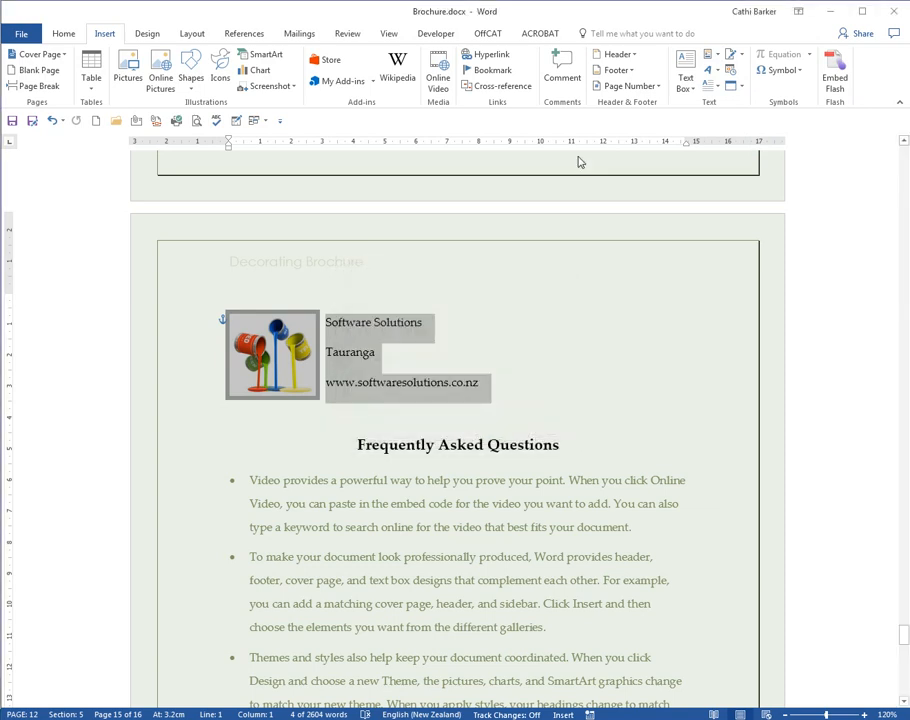
- Extend the company name above the FAQ heading to "Software Solutions Incorporation" and change Tauranga to uppercase
left_click(432, 326)
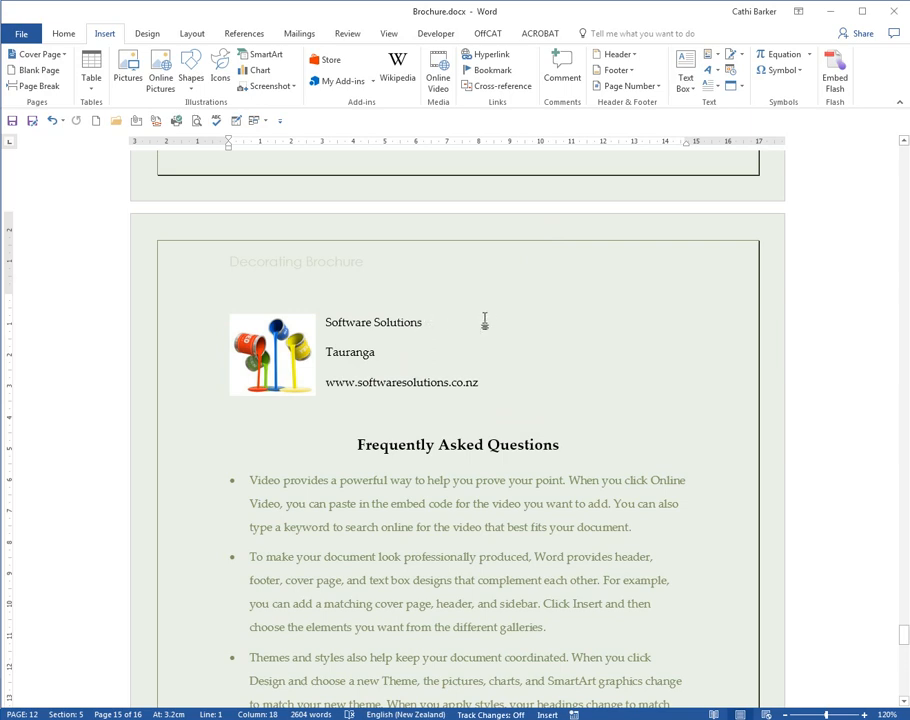
key("BackSpace")
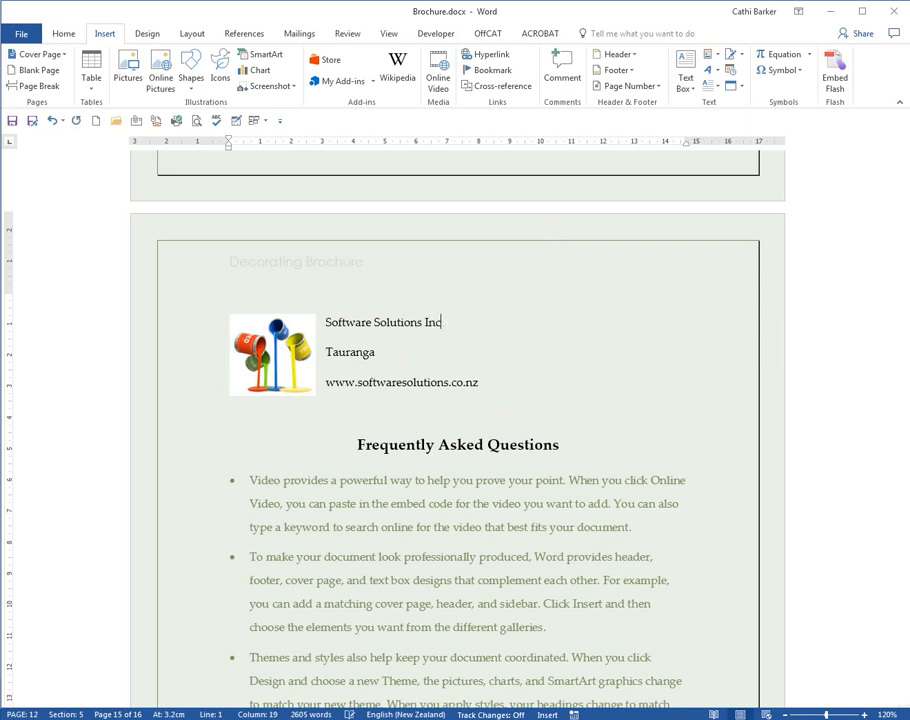
type("Incorporation")
double_click(350, 352)
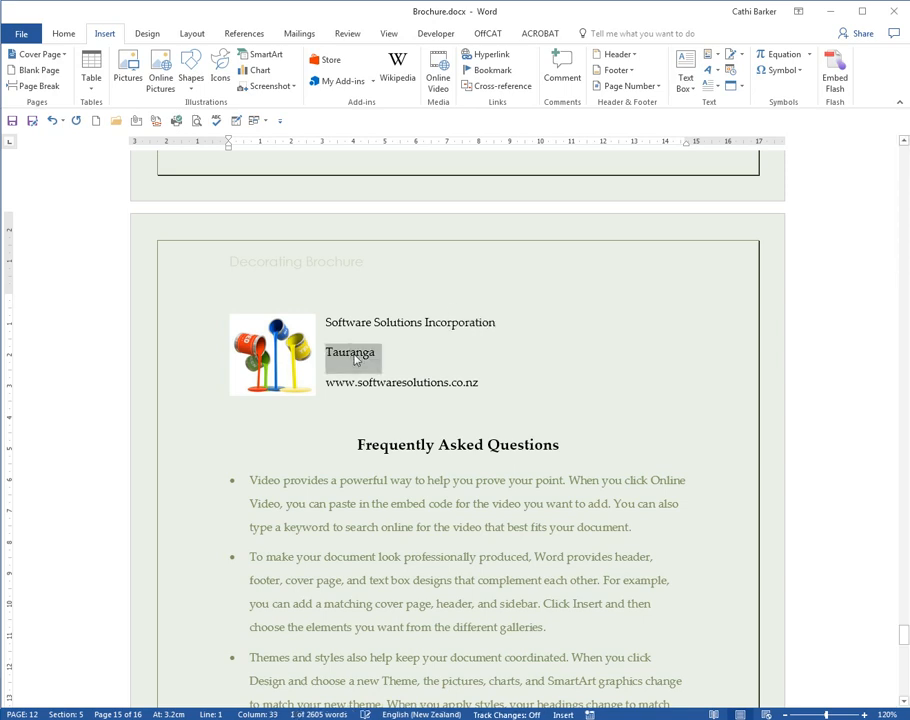
key("shift+F3")
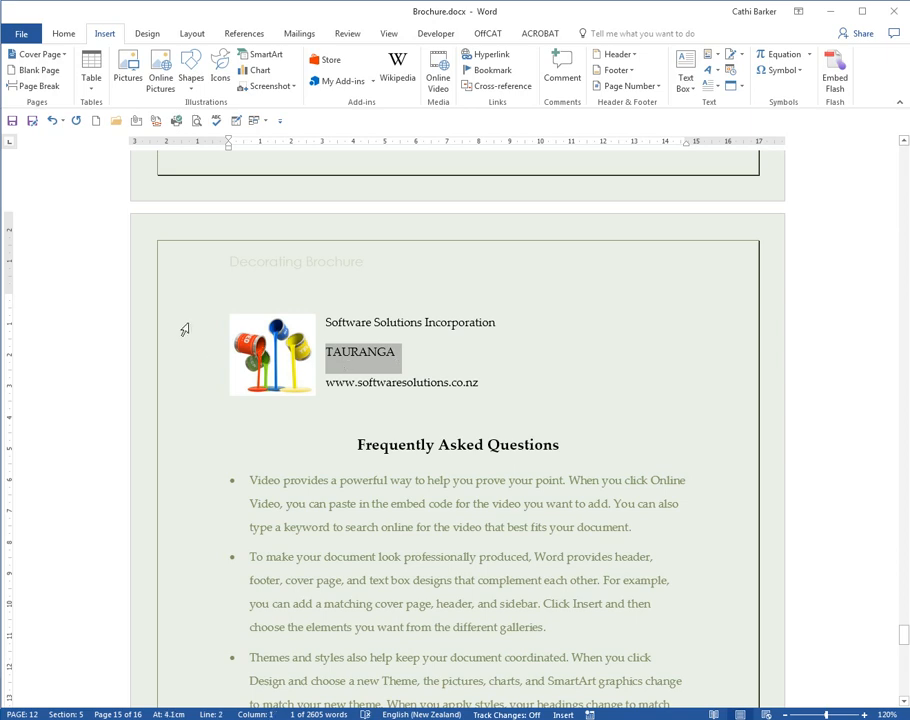
- Save the edited logo and company lines to the Quick Part gallery as Header, redefining the existing entry
left_click(185, 329)
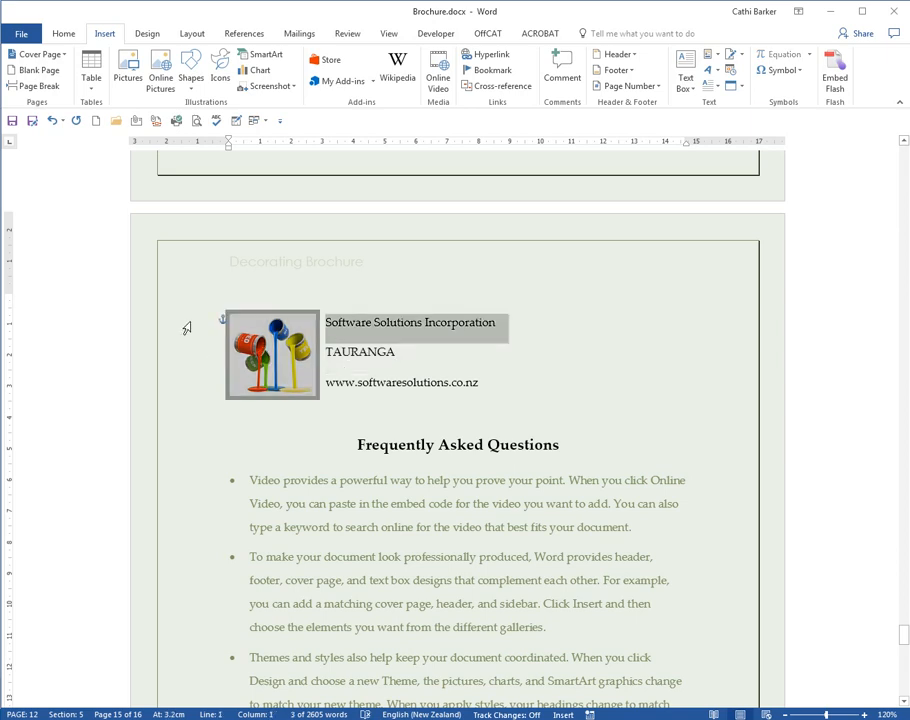
left_click_drag(185, 329, 200, 393)
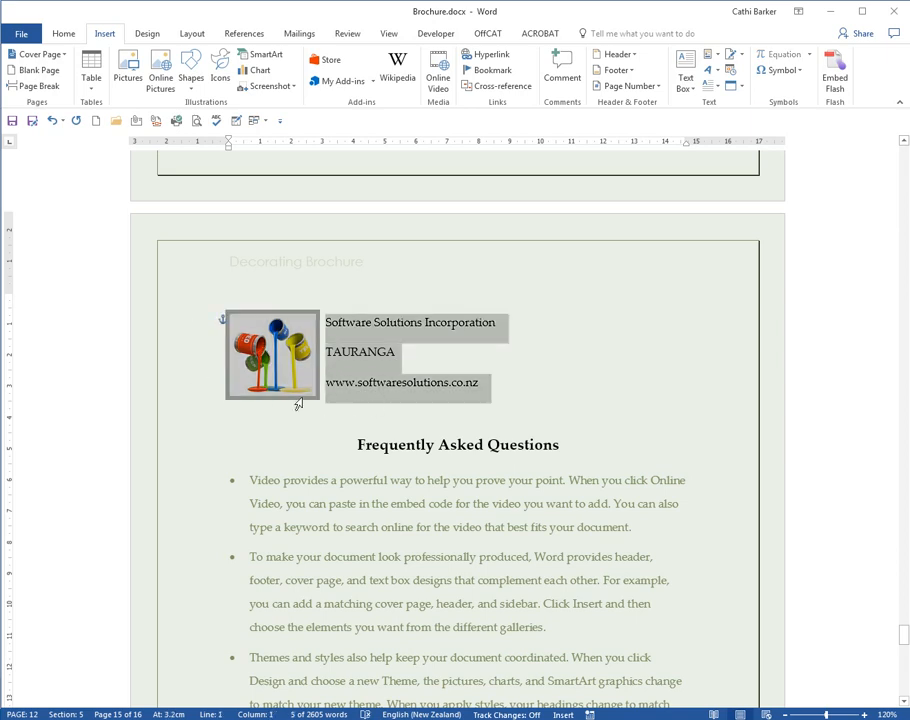
left_click(716, 55)
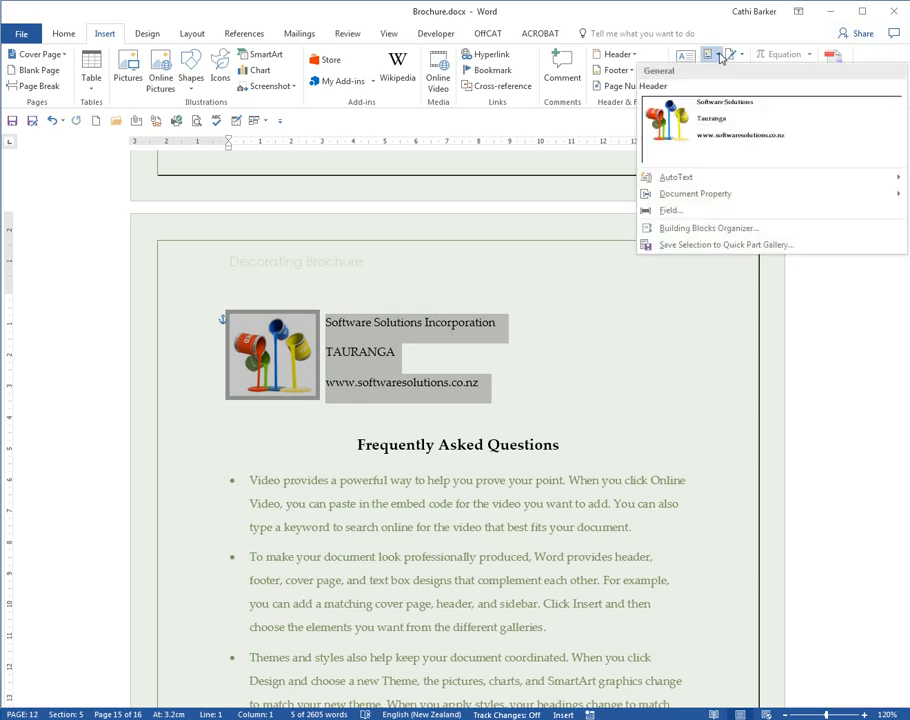
left_click(705, 246)
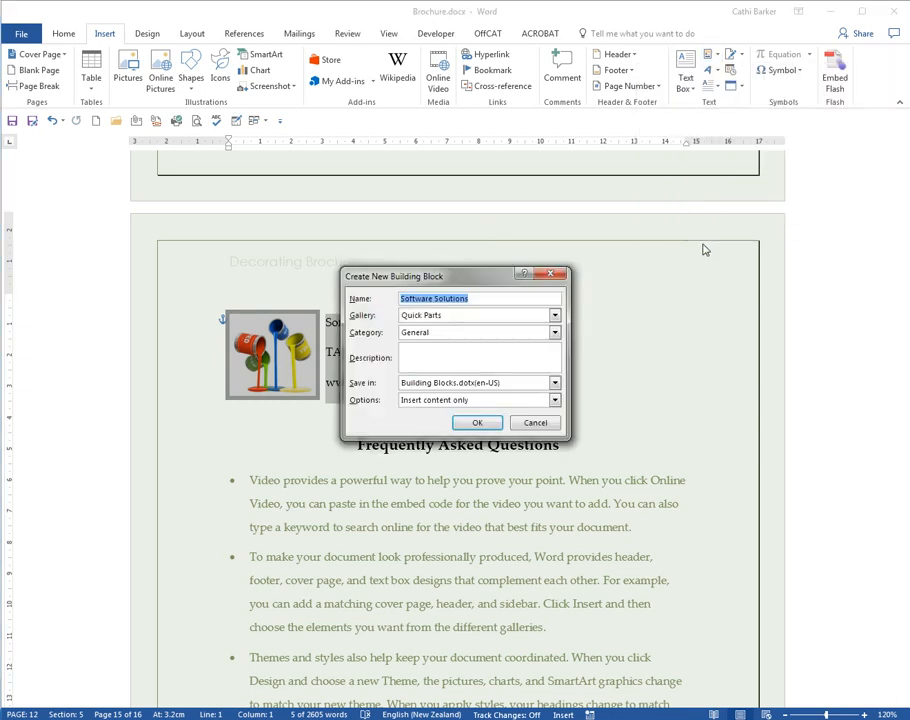
type("Header")
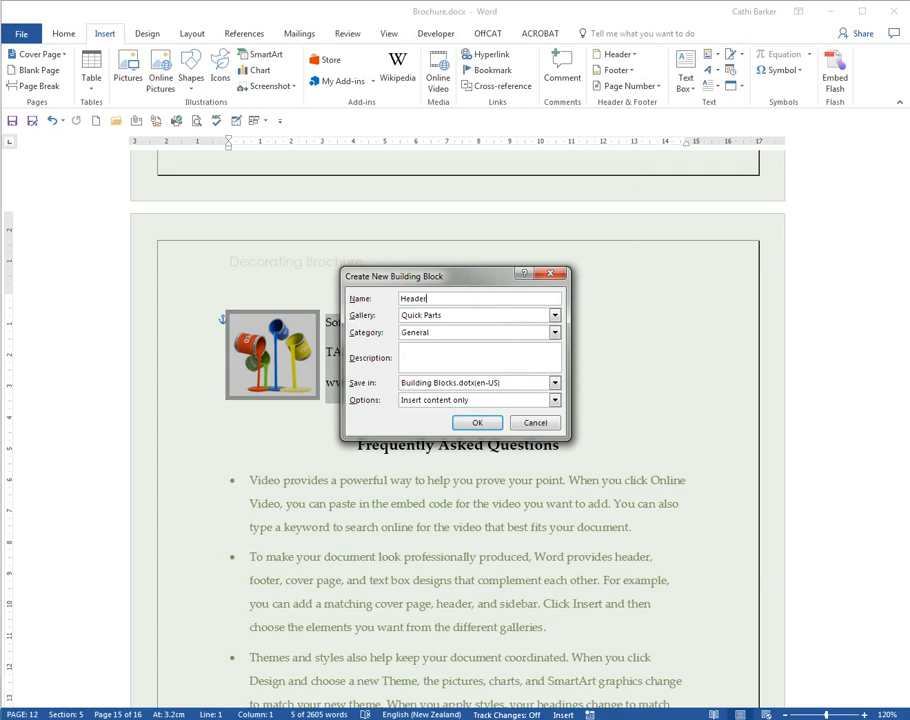
left_click(477, 422)
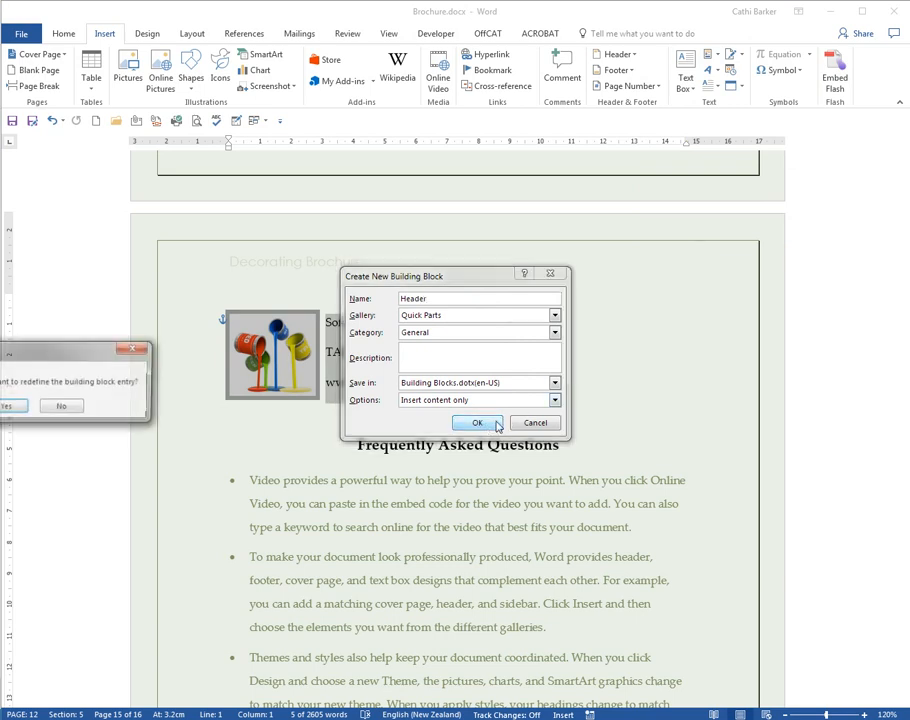
left_click_drag(66, 396, 451, 492)
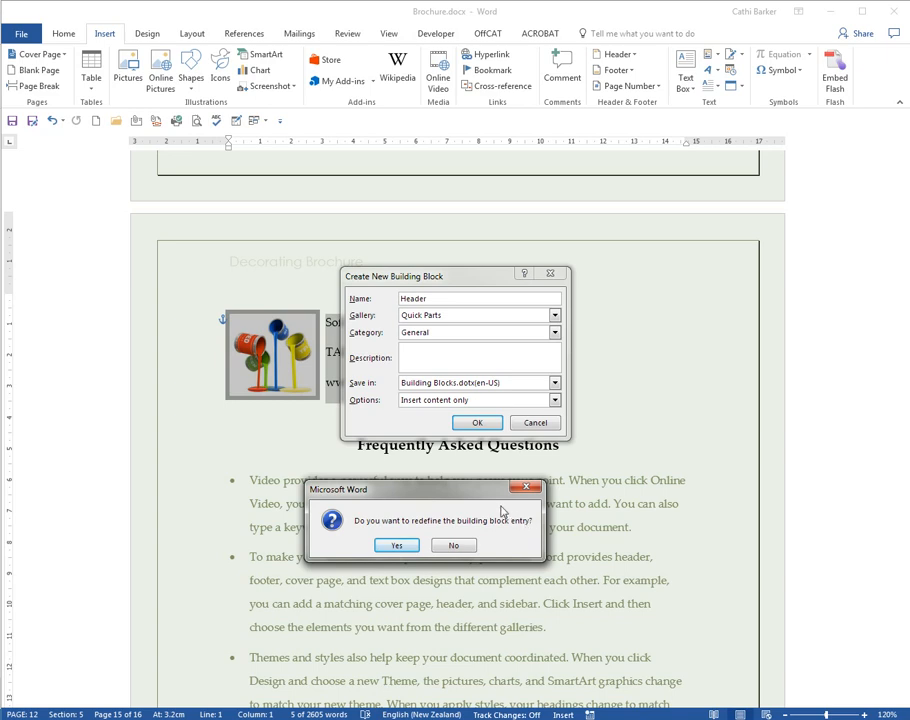
left_click(397, 545)
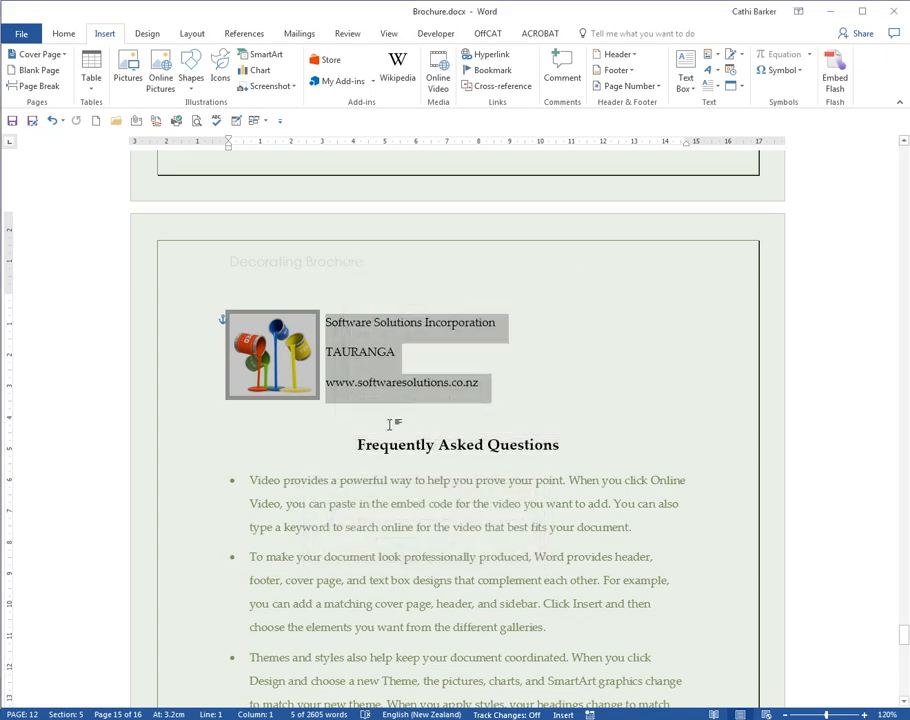
- Add a new line above the Frequently Asked Questions heading and insert the Header building block there by its name
left_click(493, 426)
key("Return")
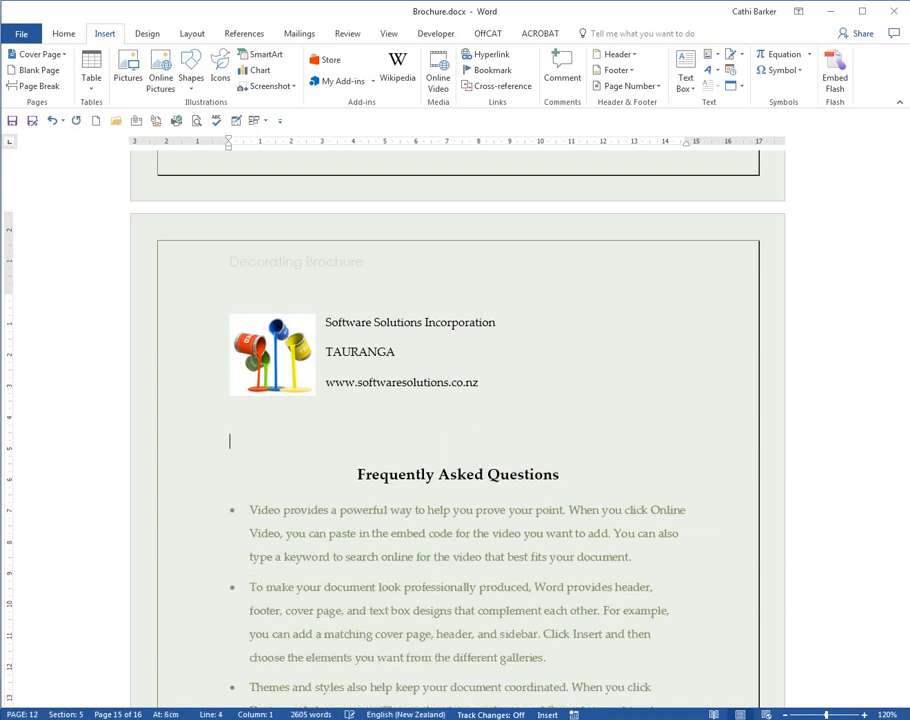
type("header")
key("F3")
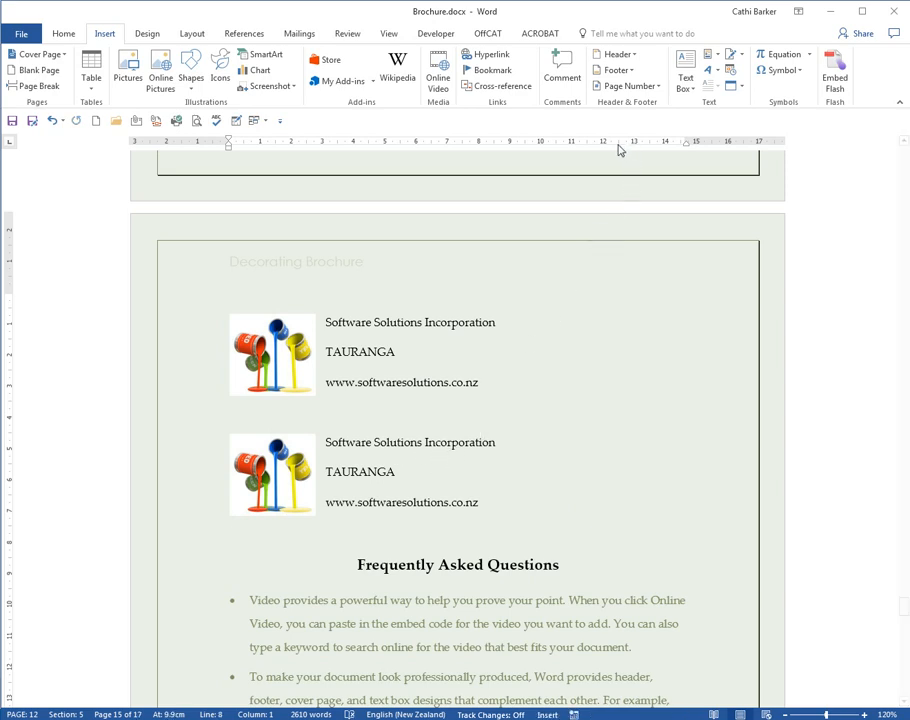
- Delete the Header Quick Part through the Building Blocks Organizer and close the organizer
left_click(721, 56)
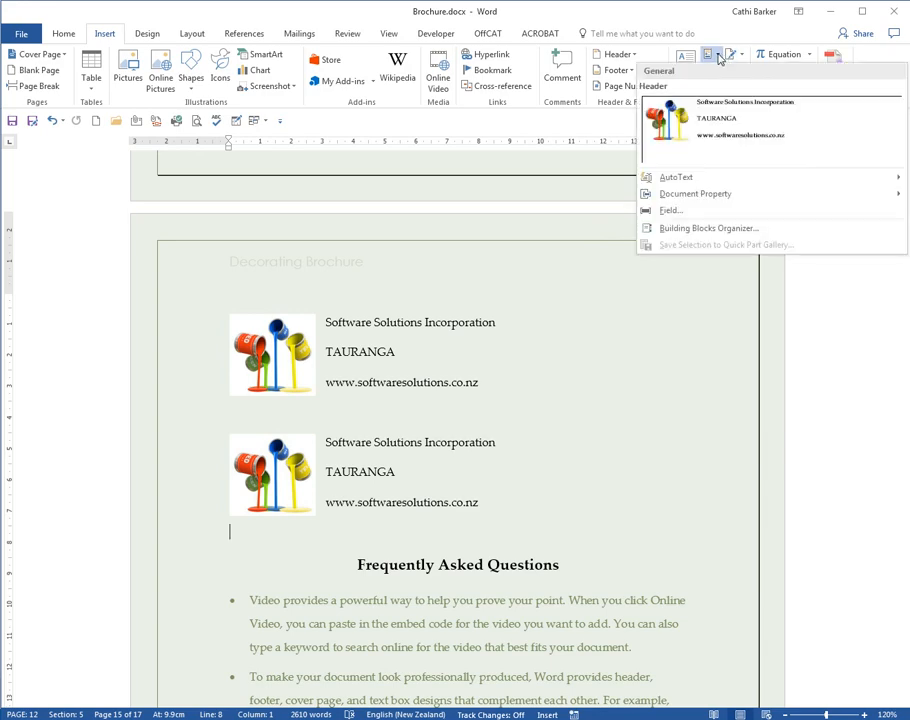
left_click(712, 228)
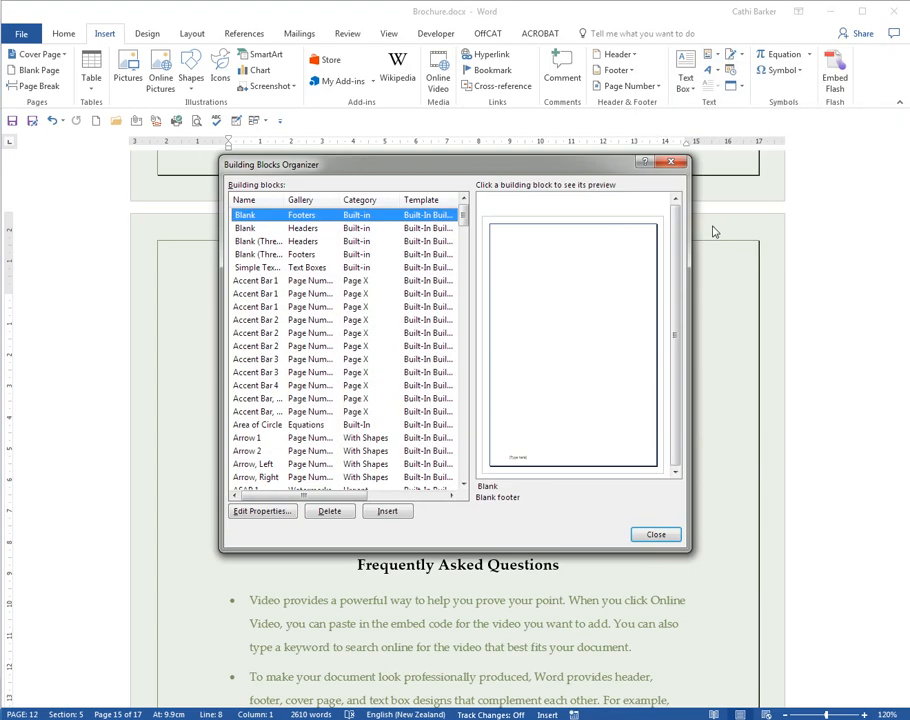
left_click_drag(465, 230, 480, 310)
left_click(268, 399)
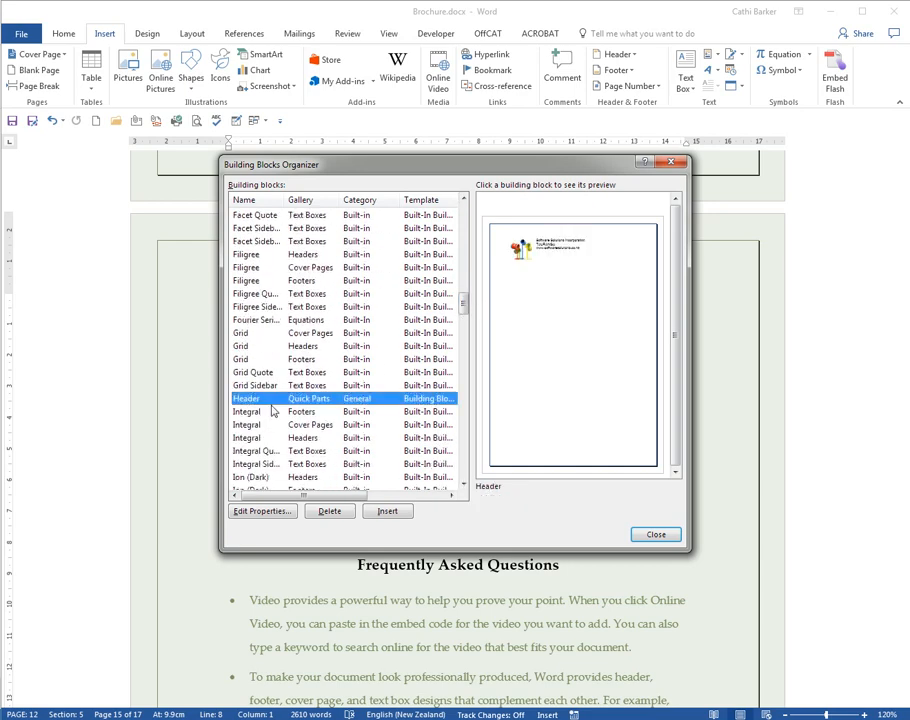
left_click(330, 511)
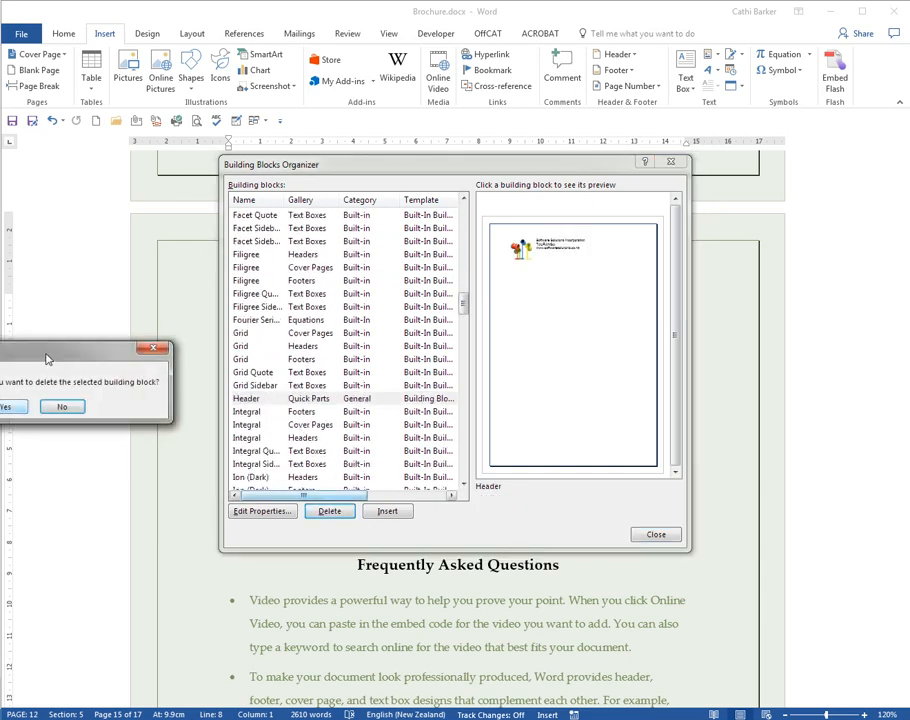
left_click_drag(45, 352, 455, 389)
left_click(419, 442)
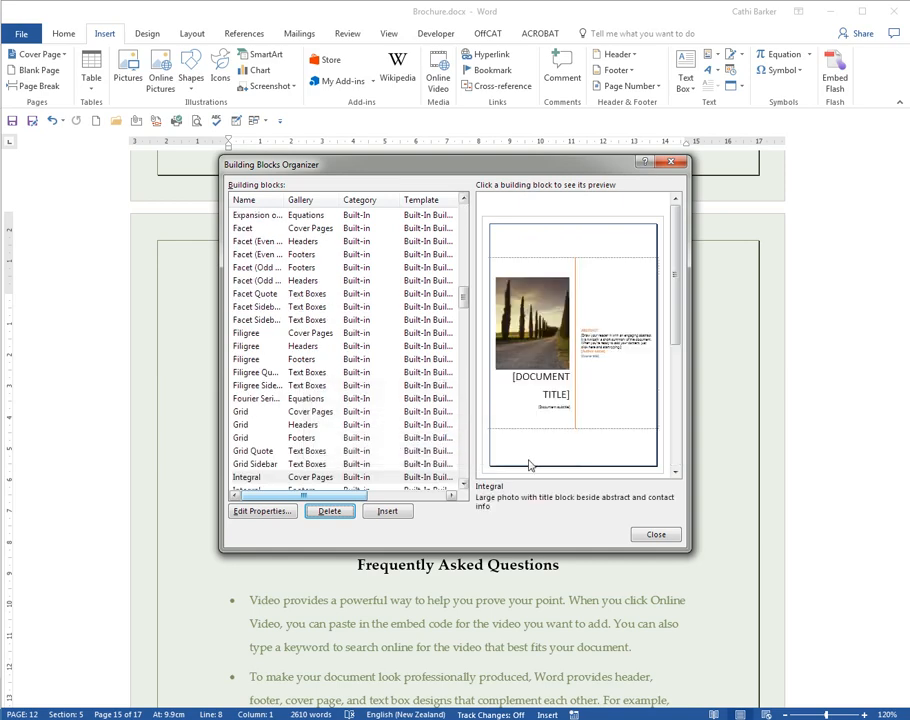
left_click(660, 534)
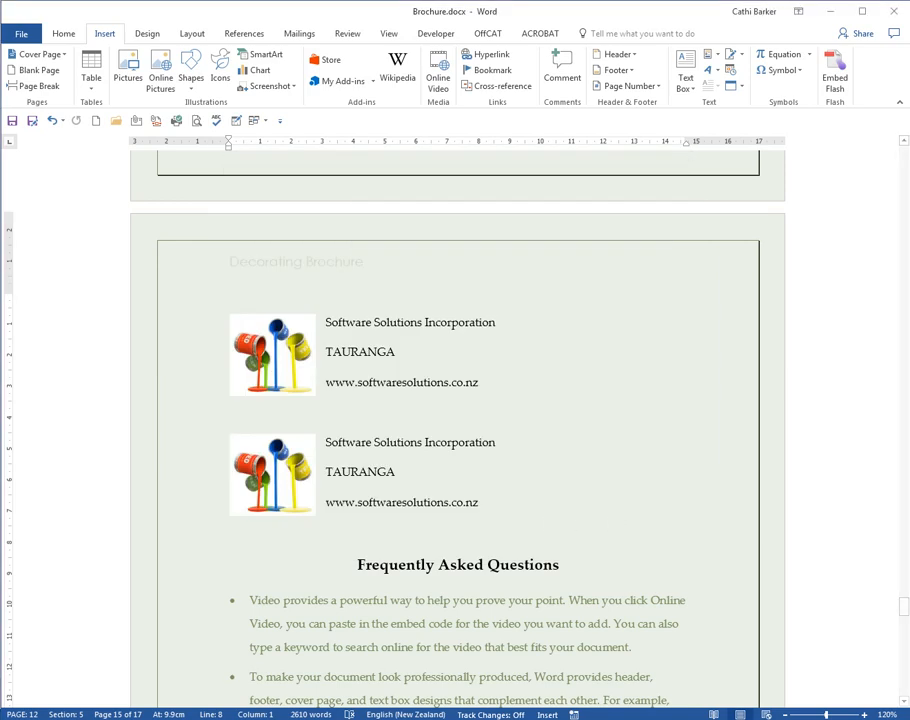